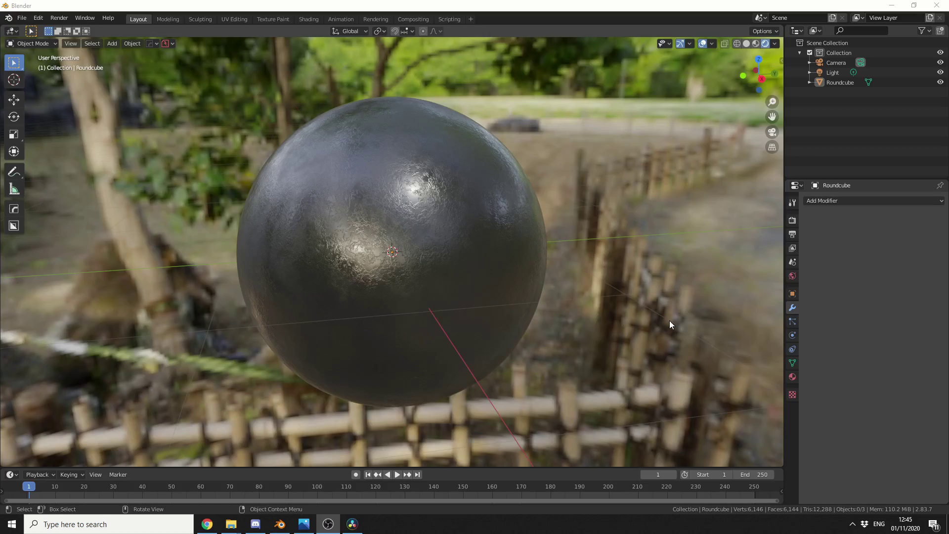
- Orbit around the finished sphere and bring its Principled BSDF into view in the Shading workspace
{"action": "mouse_move", "coordinate": [669, 320]}
{"action": "middle_mouse_down"}
{"action": "mouse_move", "coordinate": [594, 364]}
{"action": "mouse_move", "coordinate": [543, 363]}
{"action": "mouse_move", "coordinate": [483, 317]}
{"action": "mouse_move", "coordinate": [474, 292]}
{"action": "mouse_move", "coordinate": [512, 272]}
{"action": "mouse_move", "coordinate": [581, 291]}
{"action": "mouse_move", "coordinate": [612, 313]}
{"action": "middle_mouse_up"}
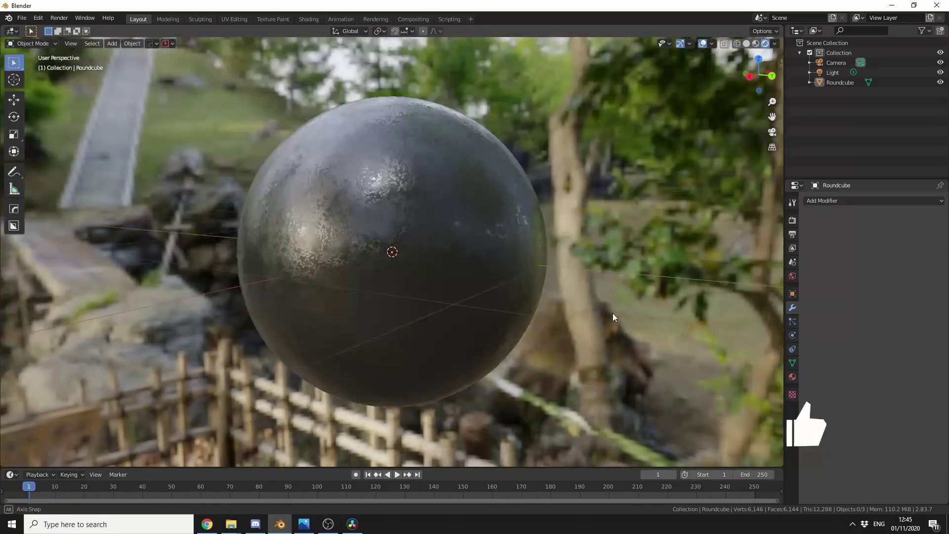
{"action": "left_click", "coordinate": [309, 20]}
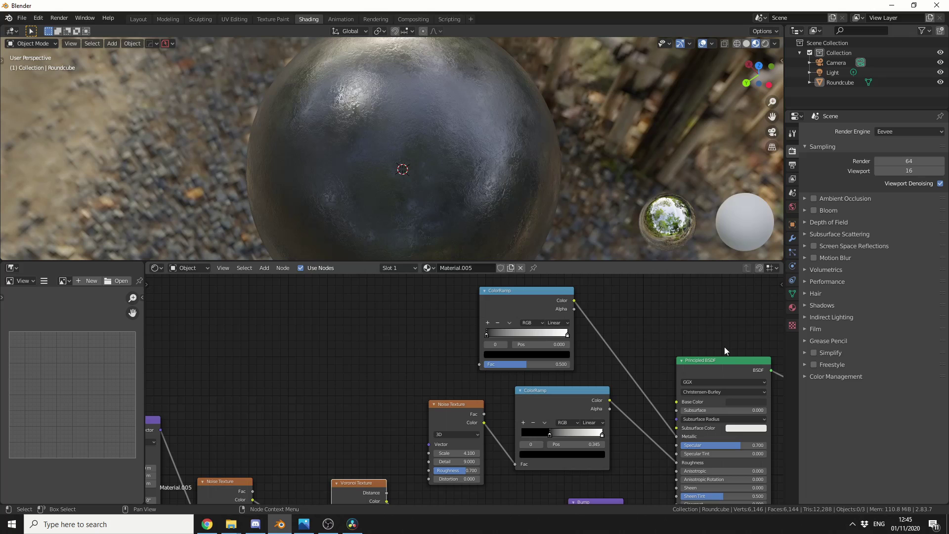
{"action": "middle_click_drag", "start_coordinate": [727, 324], "coordinate": [470, 360]}
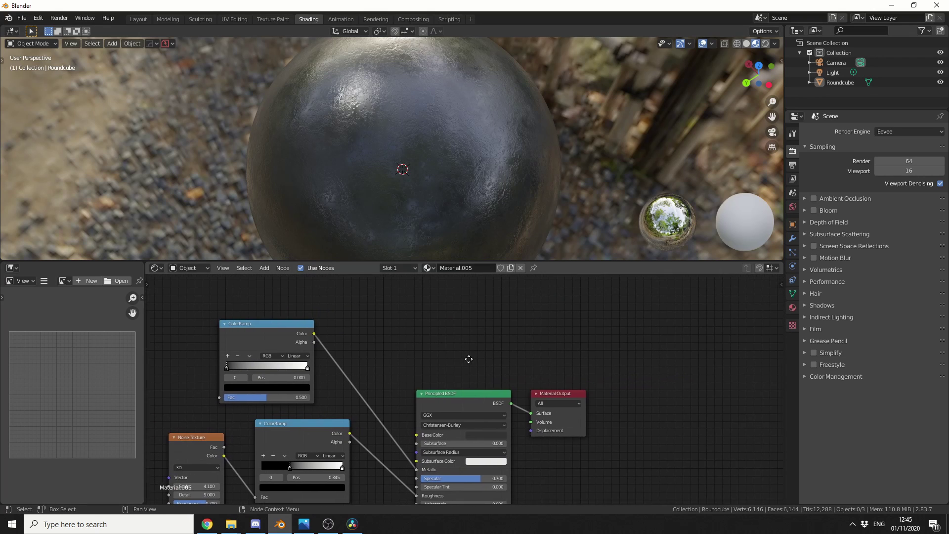
- Preview a brighter base colour at value 0.696 and slide the ColorRamp black stop to 0.423
{"action": "left_click", "coordinate": [488, 433]}
{"action": "left_click_drag", "start_coordinate": [539, 364], "coordinate": [539, 338]}
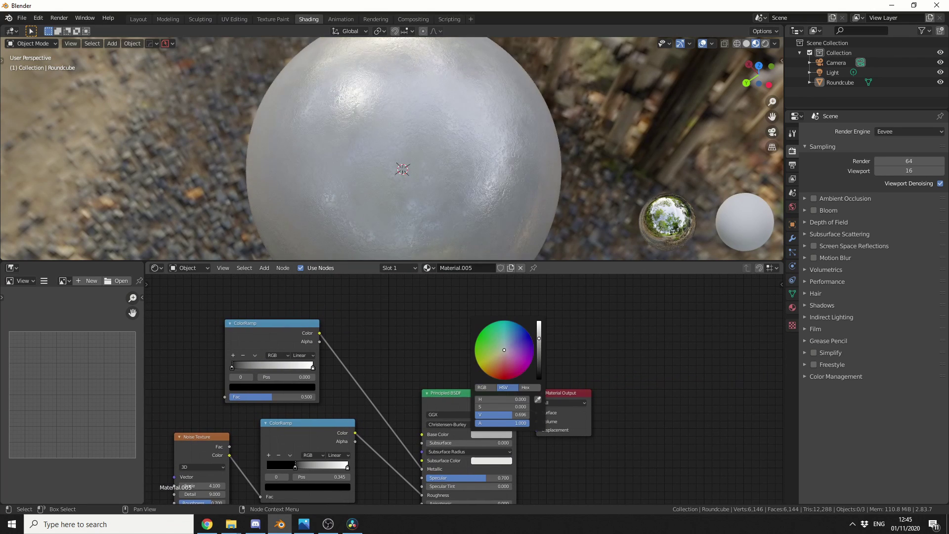
{"action": "middle_click_drag", "start_coordinate": [560, 251], "coordinate": [462, 231]}
{"action": "mouse_move", "coordinate": [294, 469]}
{"action": "left_mouse_down"}
{"action": "mouse_move", "coordinate": [272, 471]}
{"action": "mouse_move", "coordinate": [307, 466]}
{"action": "mouse_move", "coordinate": [294, 468]}
{"action": "left_mouse_up"}
{"action": "middle_click_drag", "start_coordinate": [477, 185], "coordinate": [583, 98]}
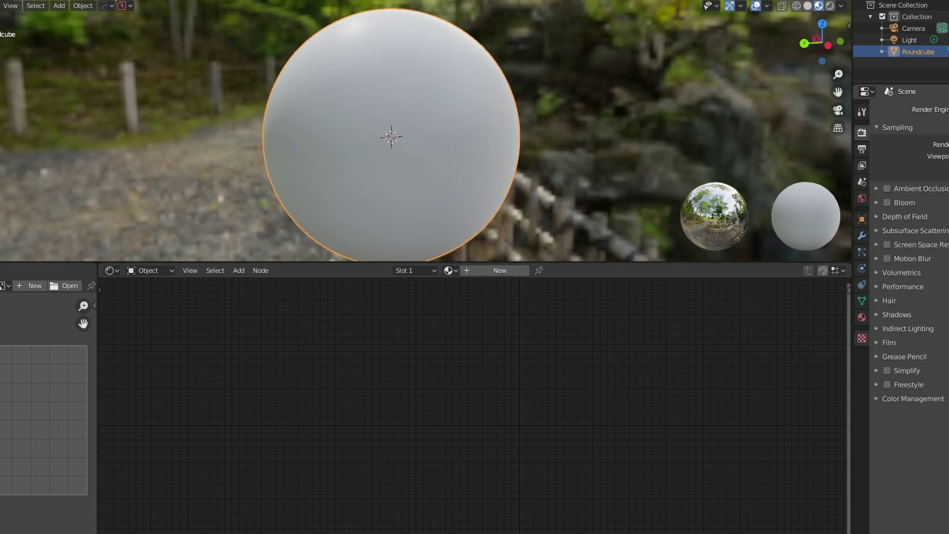
- Create a new material for the sphere with Metallic and Specular at 0.7
{"action": "left_click", "coordinate": [509, 272]}
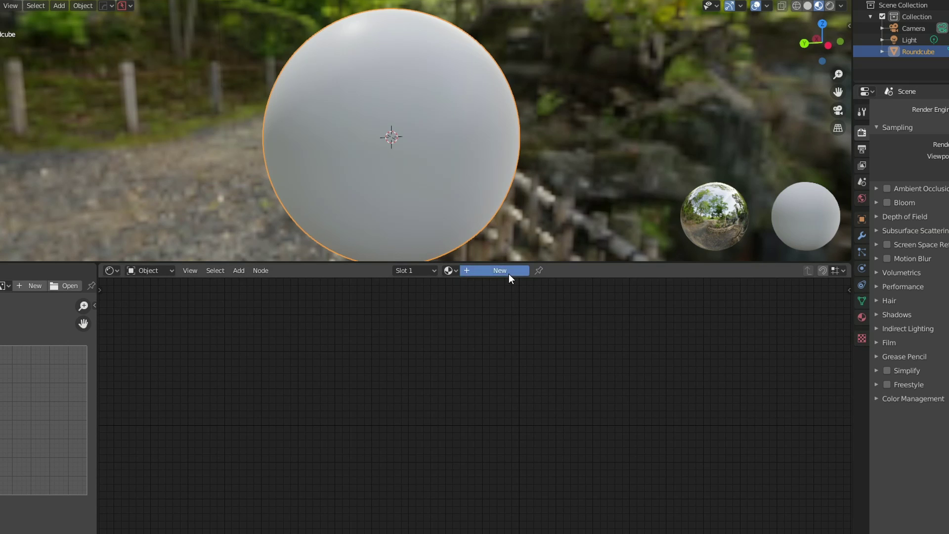
{"action": "scroll", "coordinate": [671, 384], "scroll_direction": "up", "scroll_amount": 3}
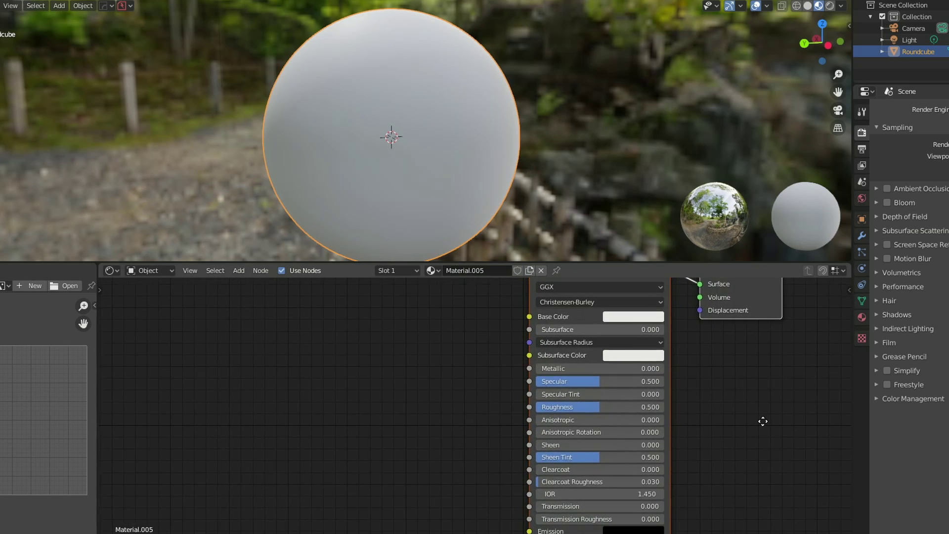
{"action": "left_click", "coordinate": [649, 368]}
{"action": "type", "text": "0."}
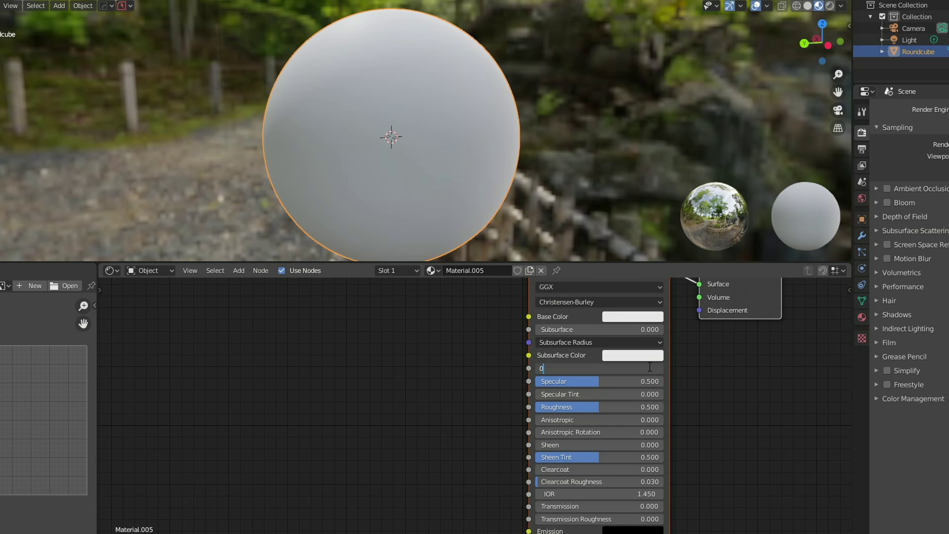
{"action": "type", "text": "7"}
{"action": "key", "text": "Return"}
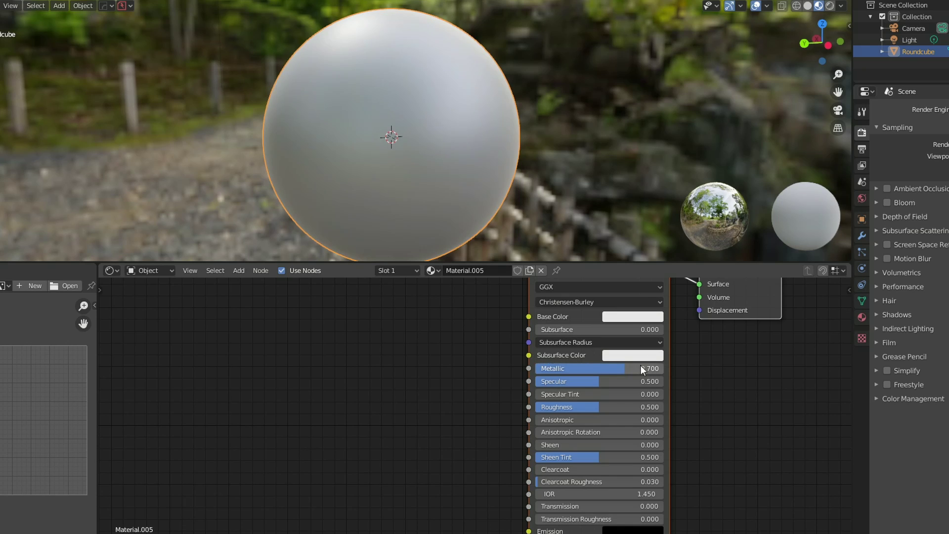
{"action": "left_click_drag", "start_coordinate": [589, 386], "coordinate": [626, 381]}
- Darken the base colour to near black, value 0.23
{"action": "middle_click_drag", "start_coordinate": [677, 395], "coordinate": [660, 449]}
{"action": "left_click", "coordinate": [631, 372]}
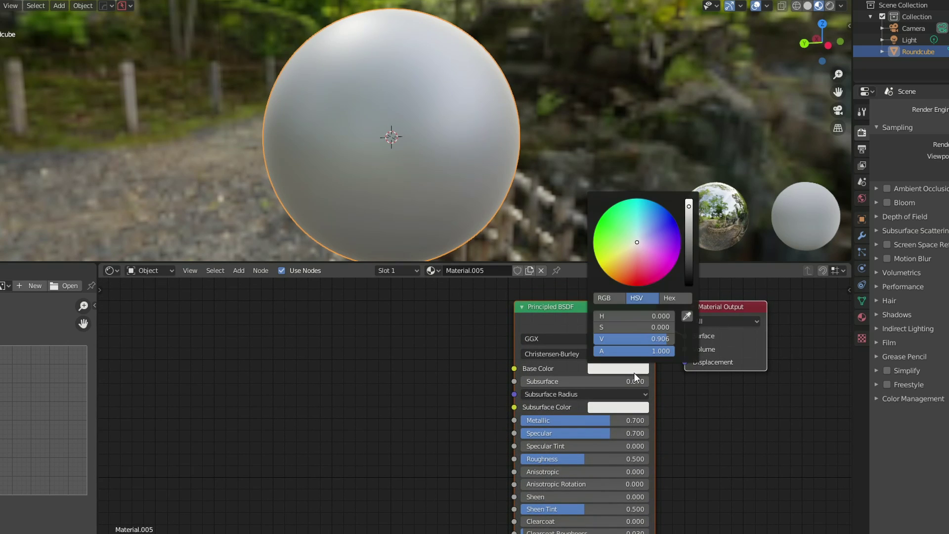
{"action": "left_click_drag", "start_coordinate": [688, 247], "coordinate": [688, 281]}
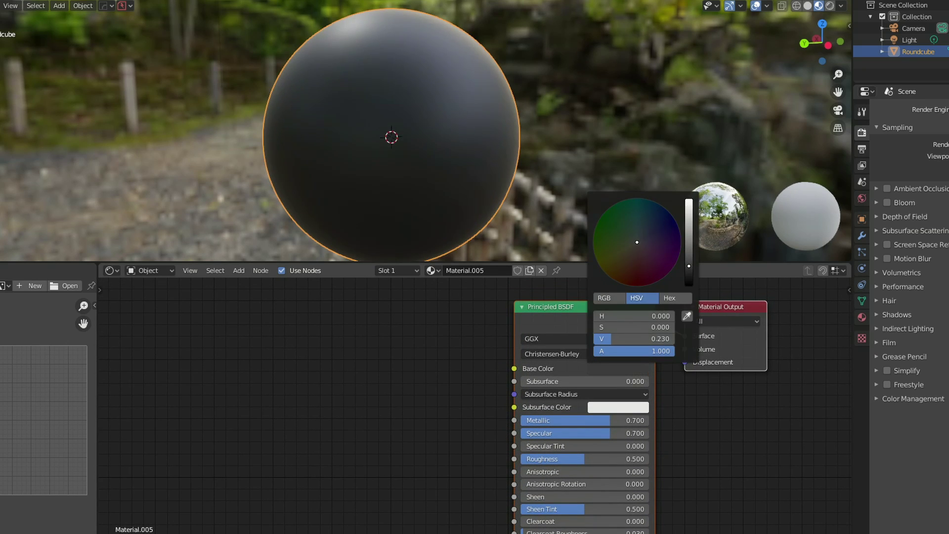
{"action": "scroll", "coordinate": [326, 403], "scroll_direction": "down", "scroll_amount": 2}
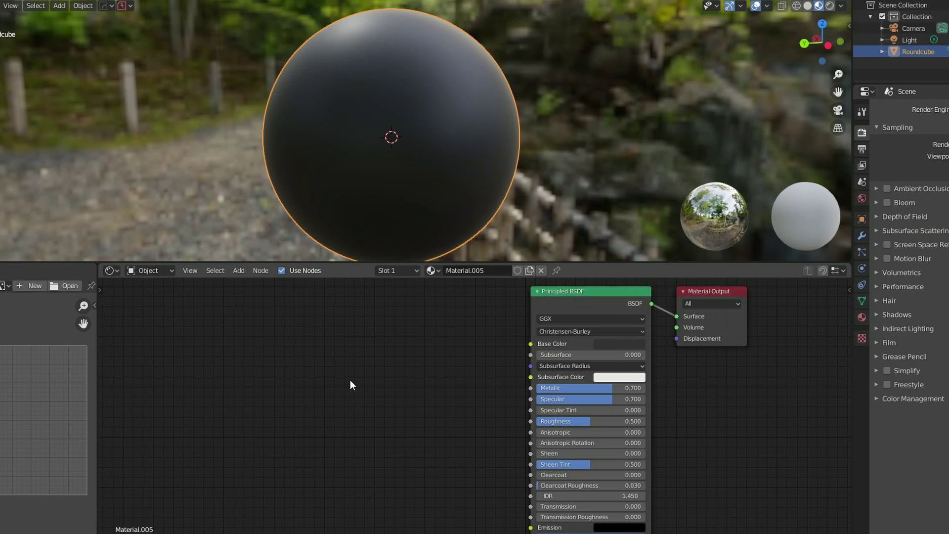
- Add a Voronoi Texture and link its Color to the Principled BSDF Normal input
{"action": "key", "text": "shift+a"}
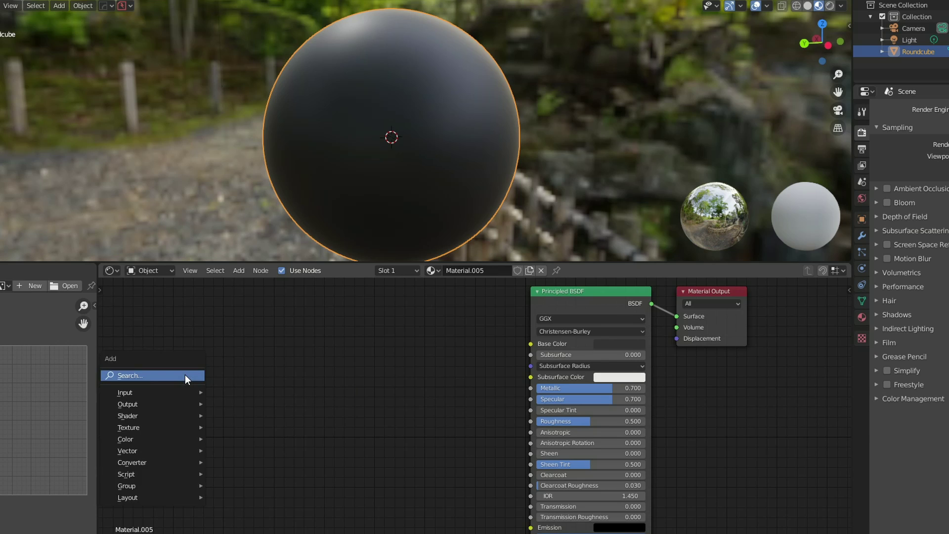
{"action": "left_click", "coordinate": [184, 375]}
{"action": "type", "text": "vo"}
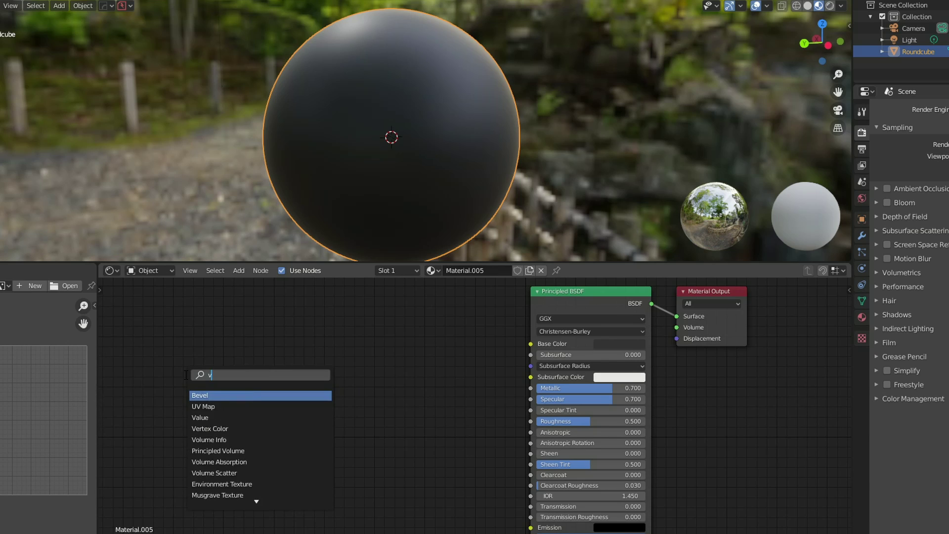
{"action": "key", "text": "Down"}
{"action": "key", "text": "Down"}
{"action": "key", "text": "Down"}
{"action": "key", "text": "Down"}
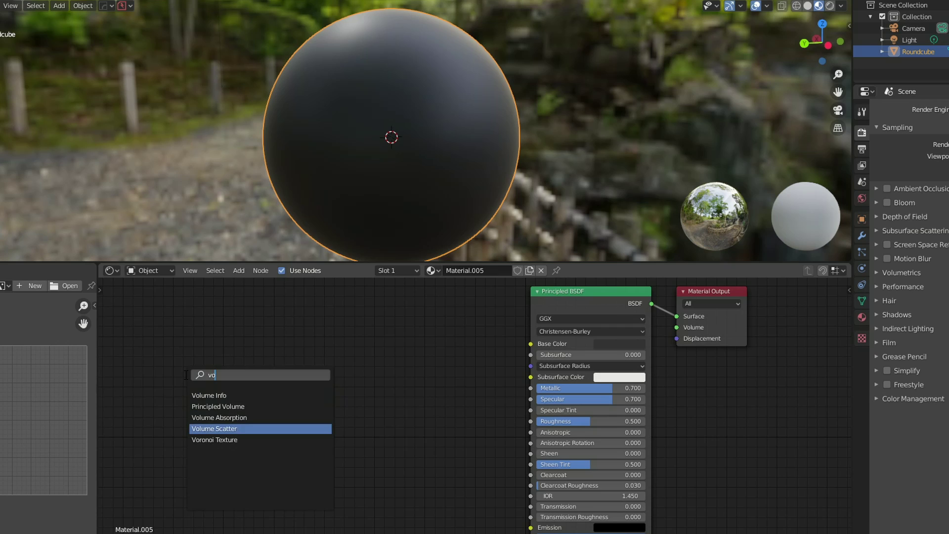
{"action": "key", "text": "Return"}
{"action": "left_click", "coordinate": [337, 375]}
{"action": "scroll", "coordinate": [484, 416], "scroll_direction": "down", "scroll_amount": 2}
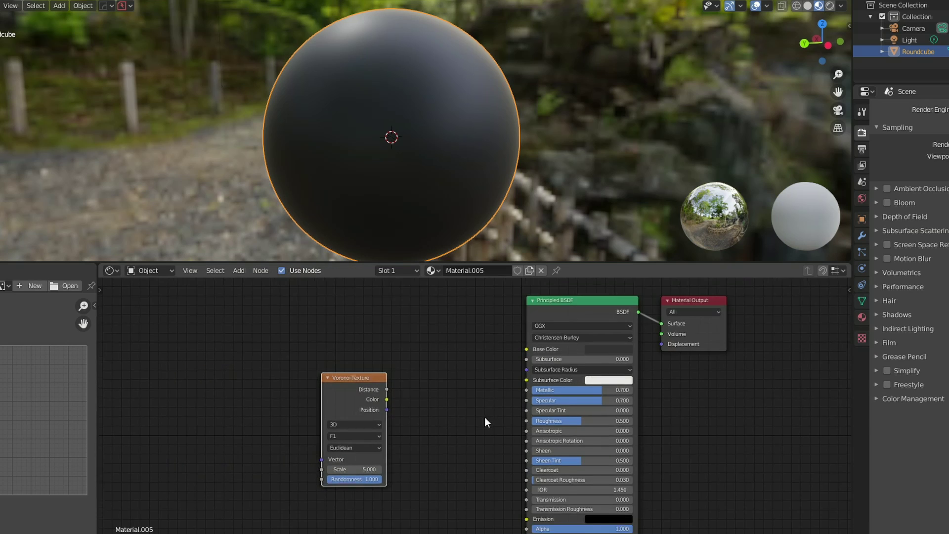
{"action": "left_click_drag", "start_coordinate": [371, 363], "coordinate": [500, 490]}
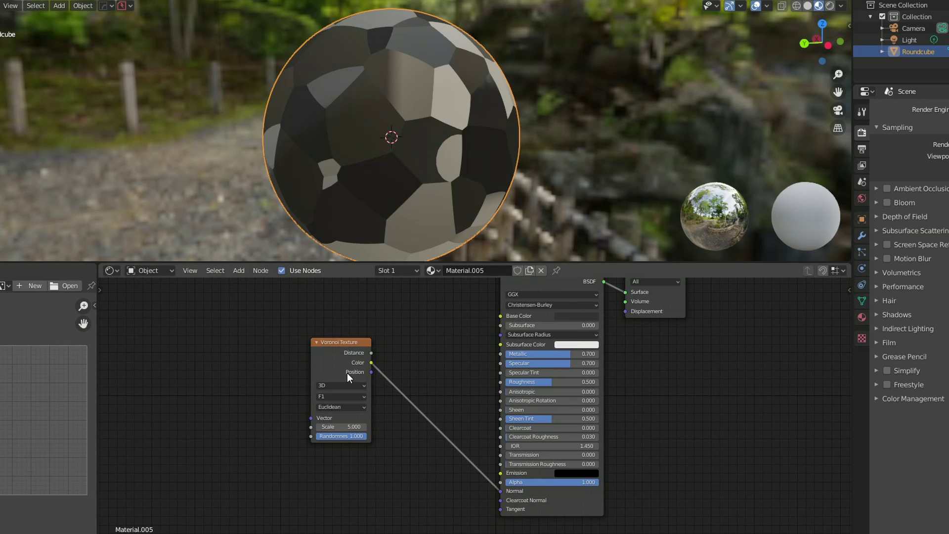
- Set the Voronoi Scale to 7 and move the node further left
{"action": "left_click", "coordinate": [340, 426]}
{"action": "type", "text": "7"}
{"action": "key", "text": "Return"}
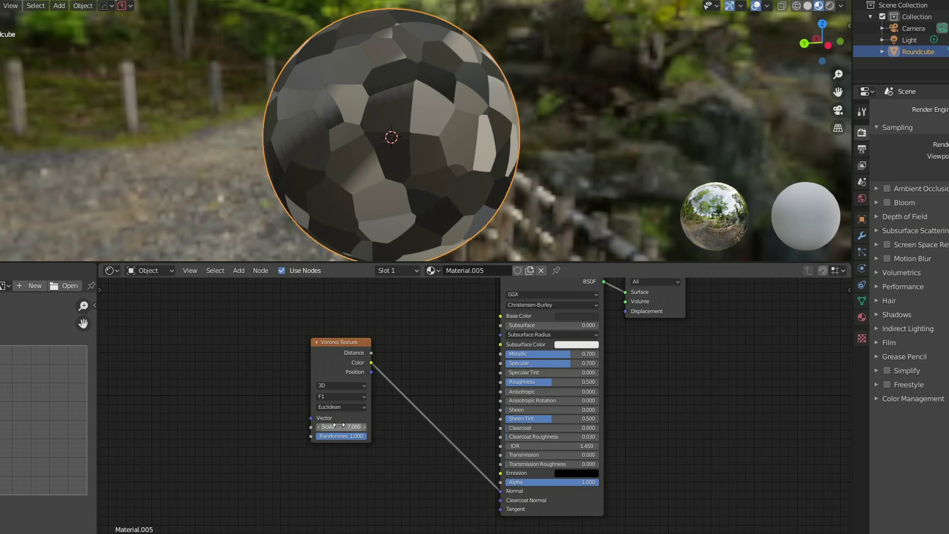
{"action": "left_click_drag", "start_coordinate": [324, 354], "coordinate": [216, 393]}
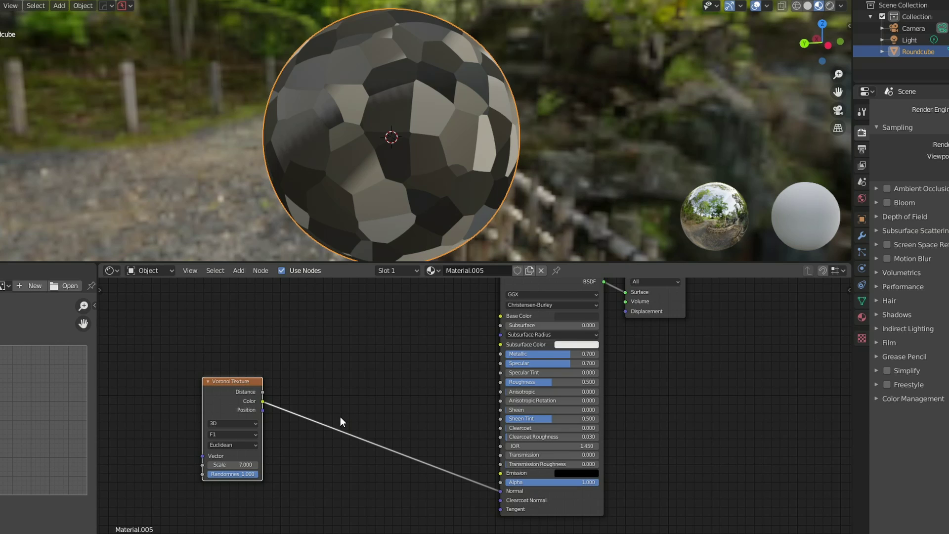
- Insert a ColorRamp on the Voronoi-to-Normal link
{"action": "key", "text": "F3"}
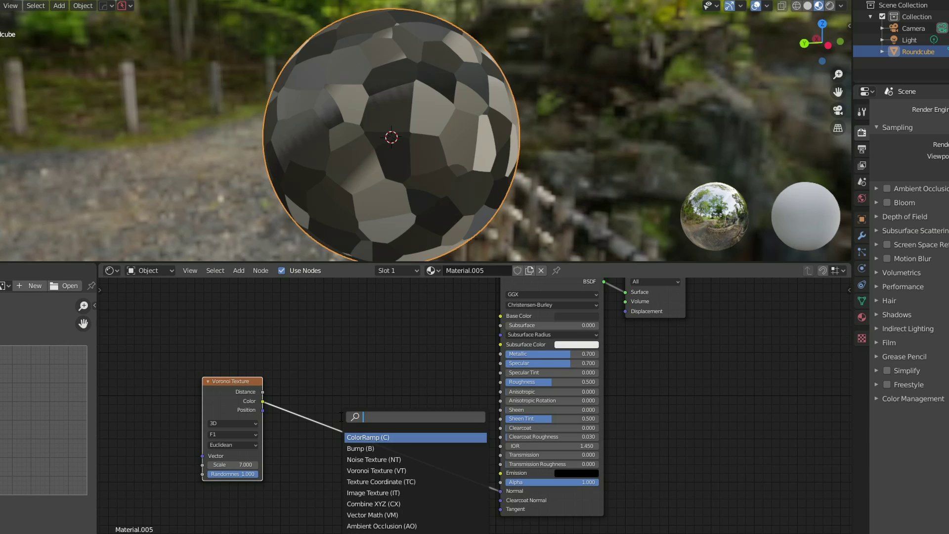
{"action": "key", "text": "Return"}
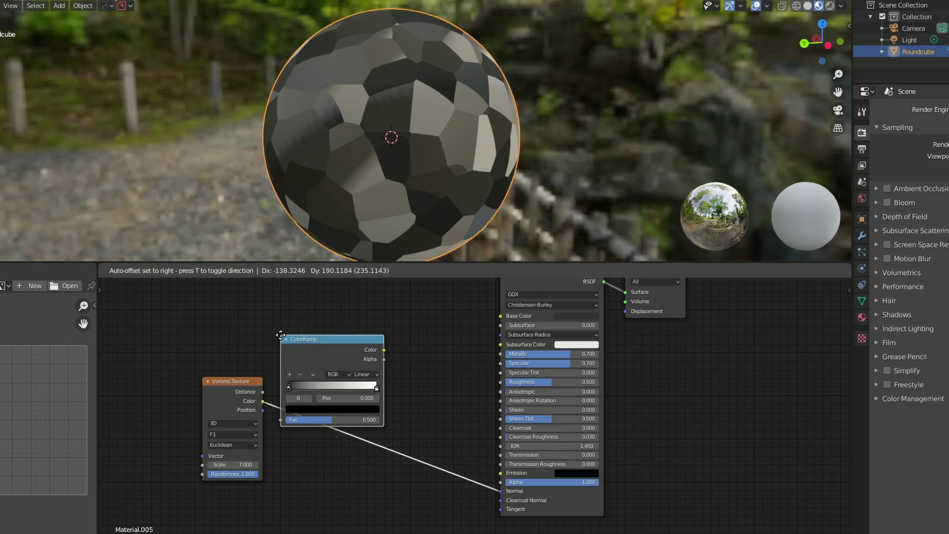
{"action": "left_click", "coordinate": [291, 329]}
{"action": "left_click_drag", "start_coordinate": [360, 336], "coordinate": [368, 384]}
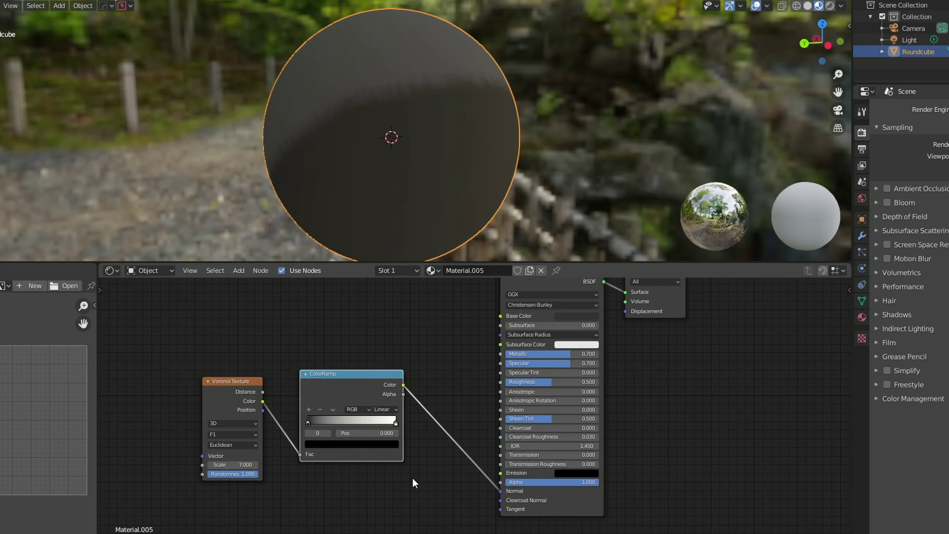
- Add a Bump node before the Normal input, fed by the ColorRamp Color into Height
{"action": "key", "text": "shift+a"}
{"action": "type", "text": "bum"}
{"action": "key", "text": "Return"}
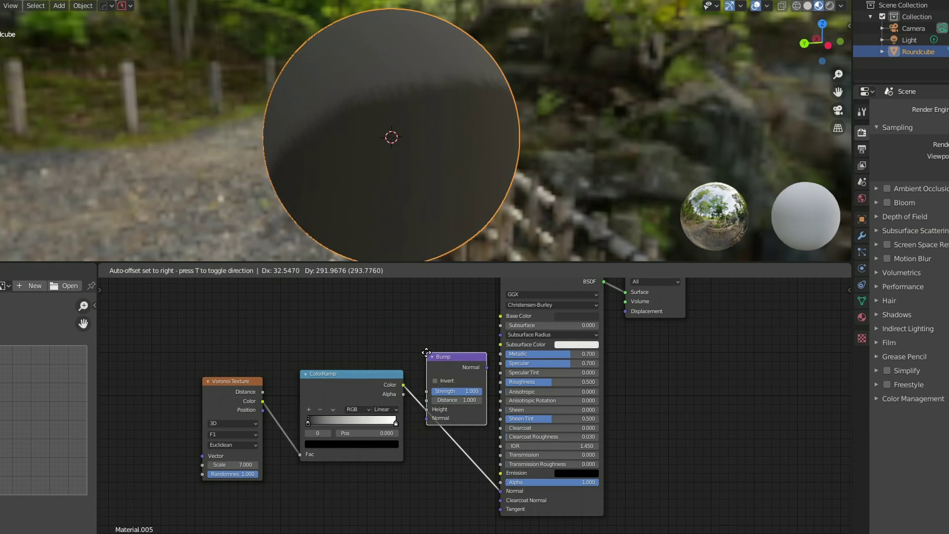
{"action": "left_click", "coordinate": [467, 390]}
{"action": "left_click_drag", "start_coordinate": [402, 384], "coordinate": [437, 415]}
{"action": "left_click", "coordinate": [431, 423]}
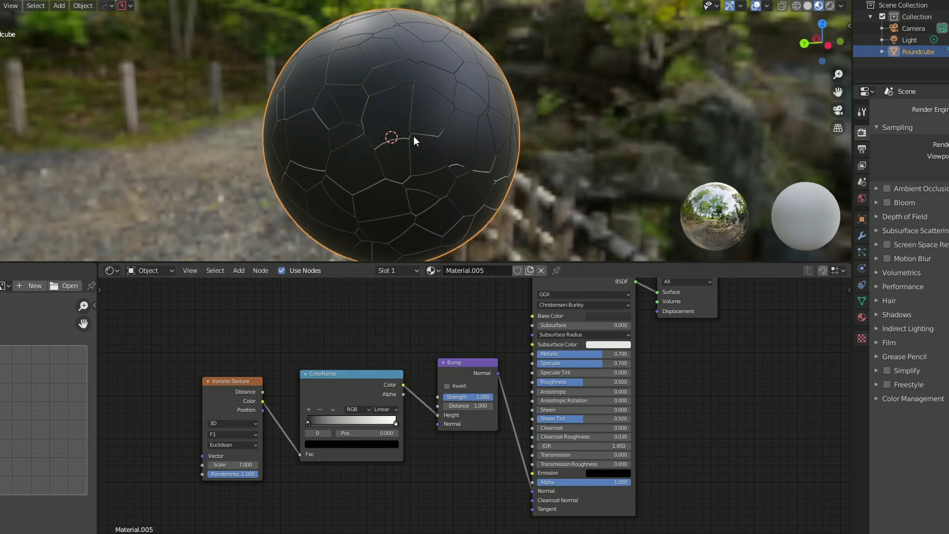
- Lower the Bump strength to 0.292 and move the Voronoi, ColorRamp and Bump nodes down-left
{"action": "middle_click_drag", "start_coordinate": [413, 135], "coordinate": [435, 203]}
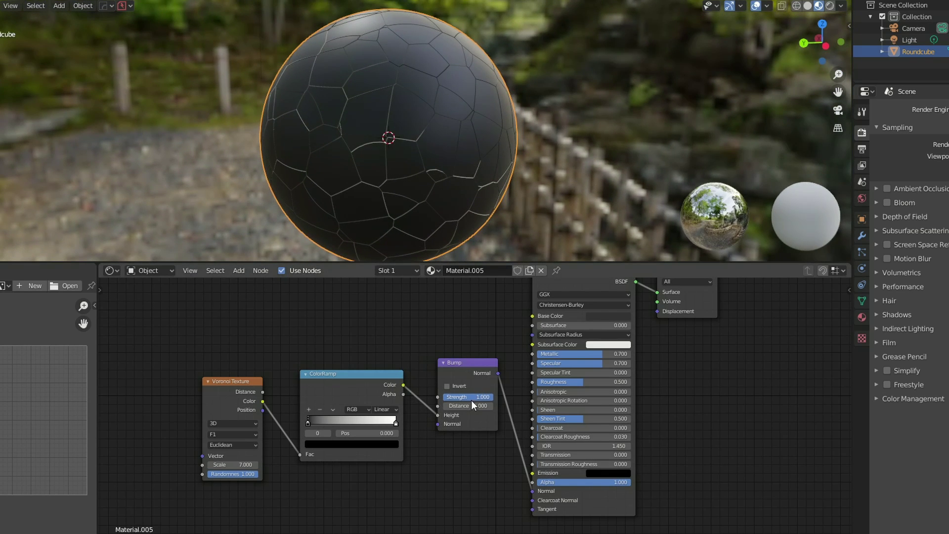
{"action": "mouse_move", "coordinate": [470, 398]}
{"action": "left_mouse_down"}
{"action": "mouse_move", "coordinate": [432, 398]}
{"action": "mouse_move", "coordinate": [460, 396]}
{"action": "left_mouse_up"}
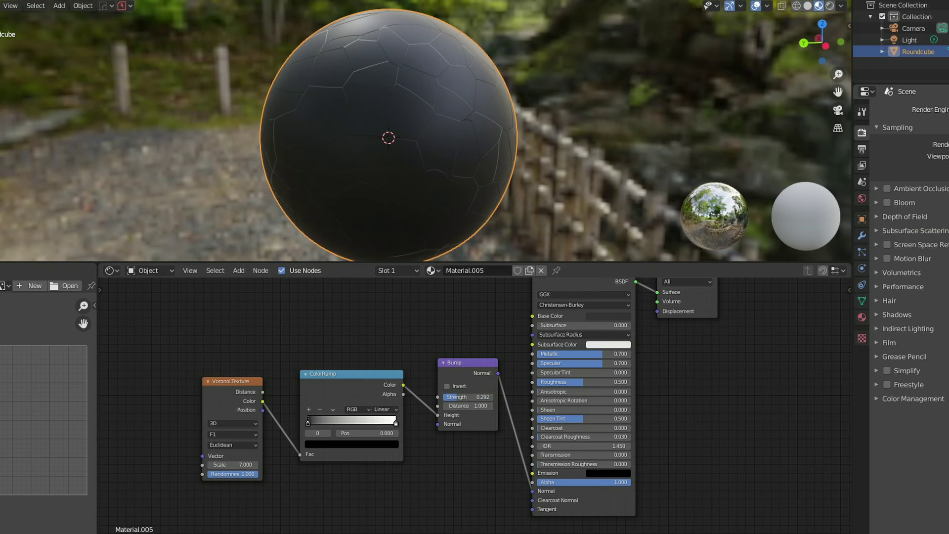
{"action": "left_click_drag", "start_coordinate": [344, 392], "coordinate": [321, 454]}
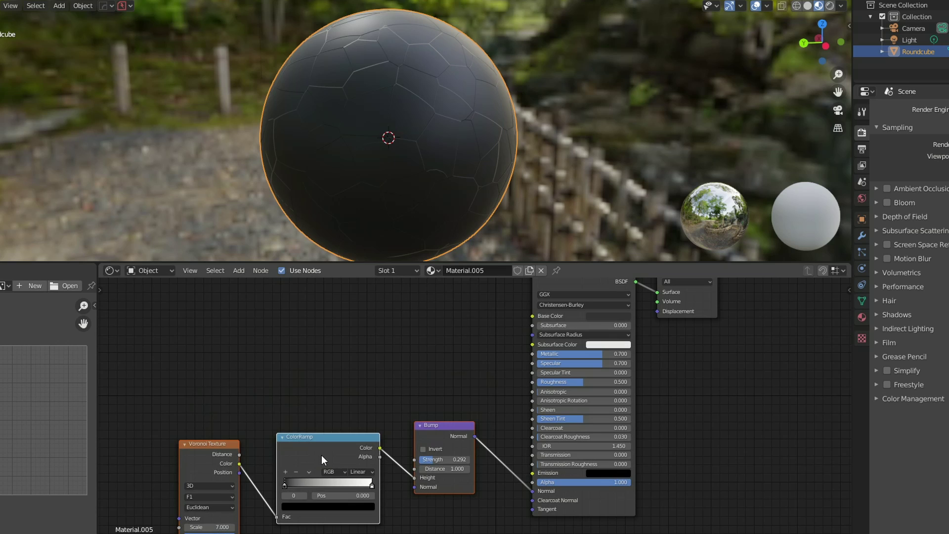
- Add a Noise Texture and a ColorRamp, linking the noise Color into the ramp's Fac
{"action": "scroll", "coordinate": [356, 400], "scroll_direction": "down", "scroll_amount": 1}
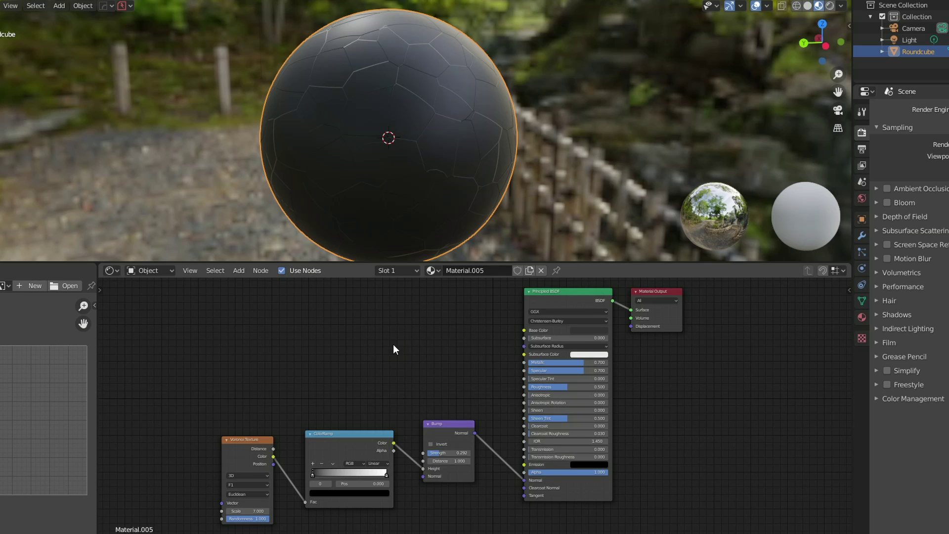
{"action": "key", "text": "shift+a"}
{"action": "type", "text": "noise"}
{"action": "key", "text": "Return"}
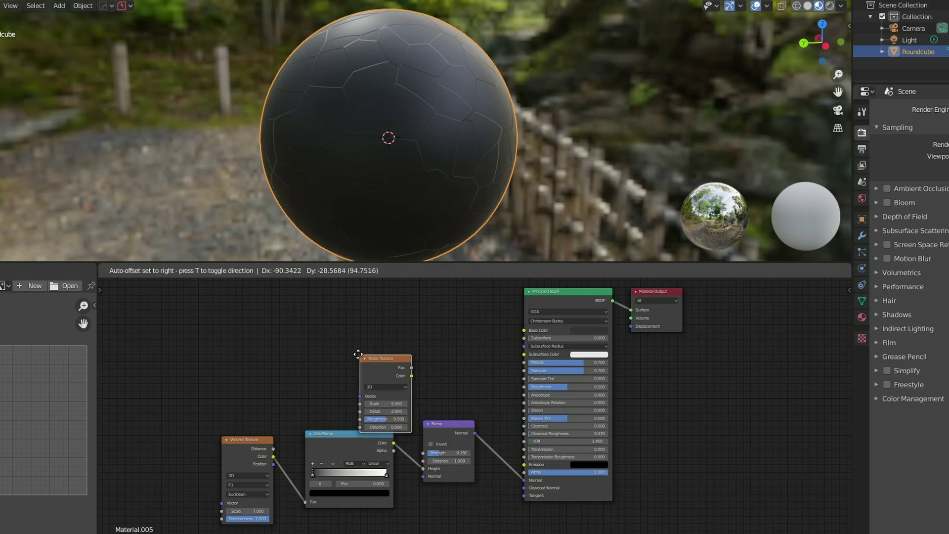
{"action": "left_click", "coordinate": [299, 328]}
{"action": "key", "text": "shift+a"}
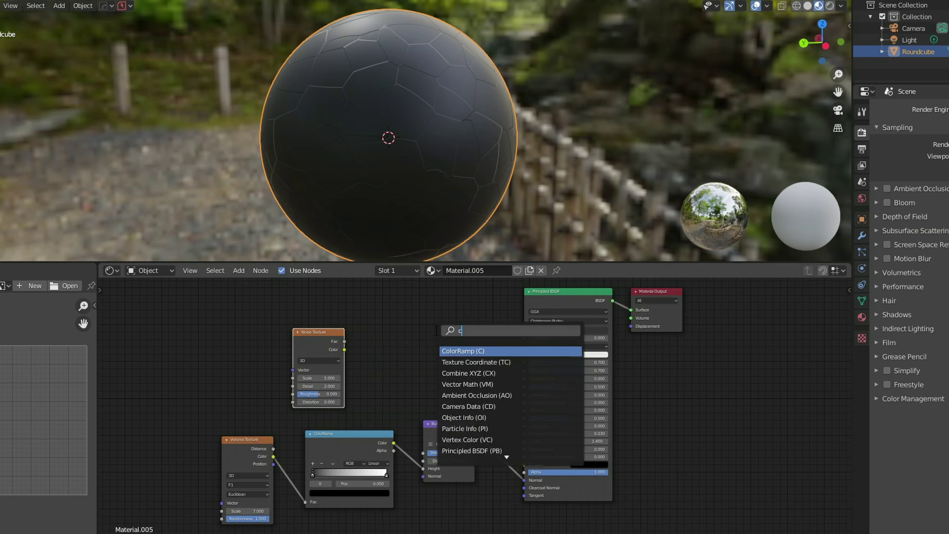
{"action": "type", "text": "color"}
{"action": "key", "text": "Return"}
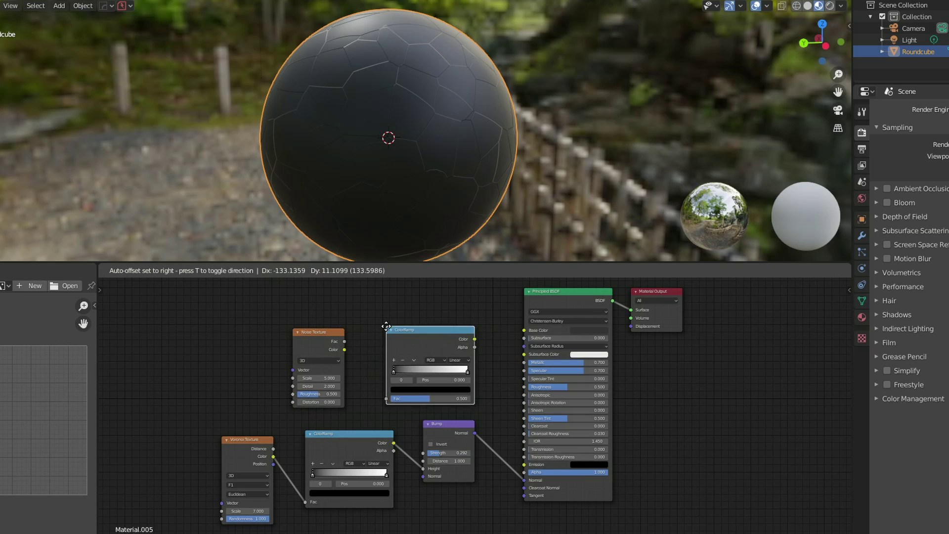
{"action": "left_click", "coordinate": [373, 315]}
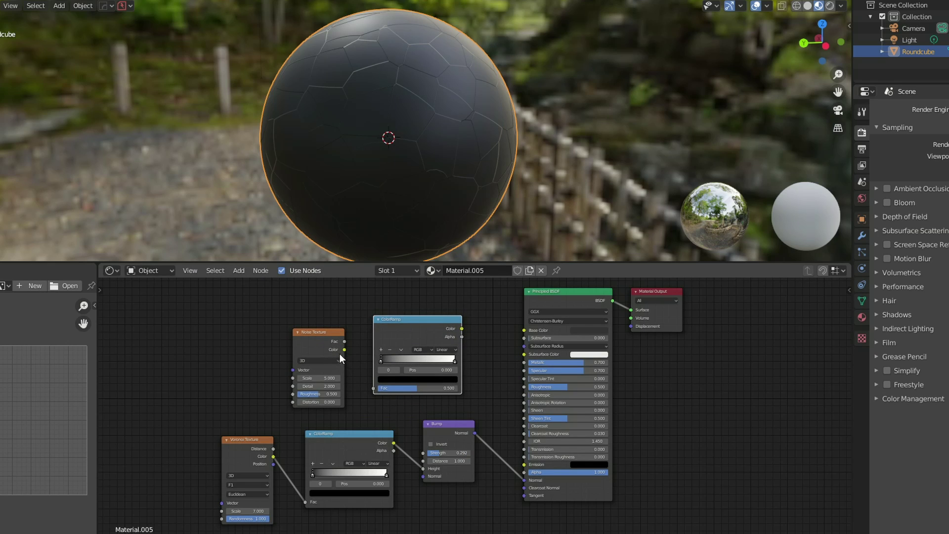
{"action": "left_click_drag", "start_coordinate": [344, 350], "coordinate": [376, 388]}
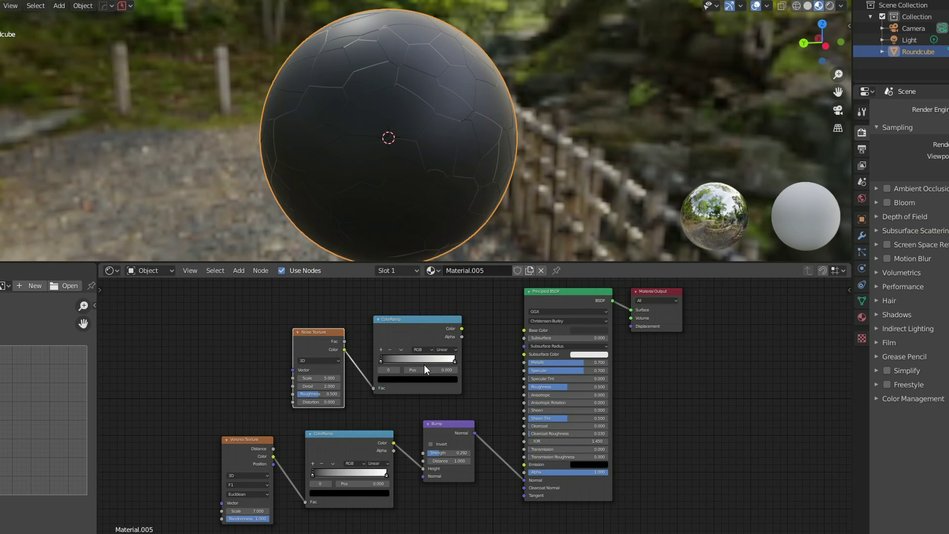
- Connect the new ColorRamp to Principled Roughness and slide its white stop inward
{"action": "left_click", "coordinate": [459, 329]}
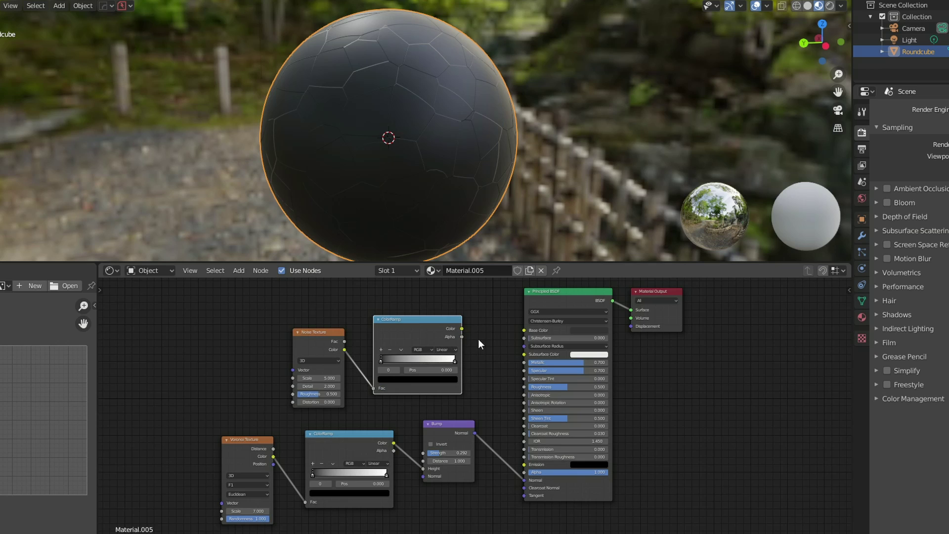
{"action": "left_click_drag", "start_coordinate": [514, 375], "coordinate": [524, 386]}
{"action": "scroll", "coordinate": [524, 390], "scroll_direction": "up", "scroll_amount": 1}
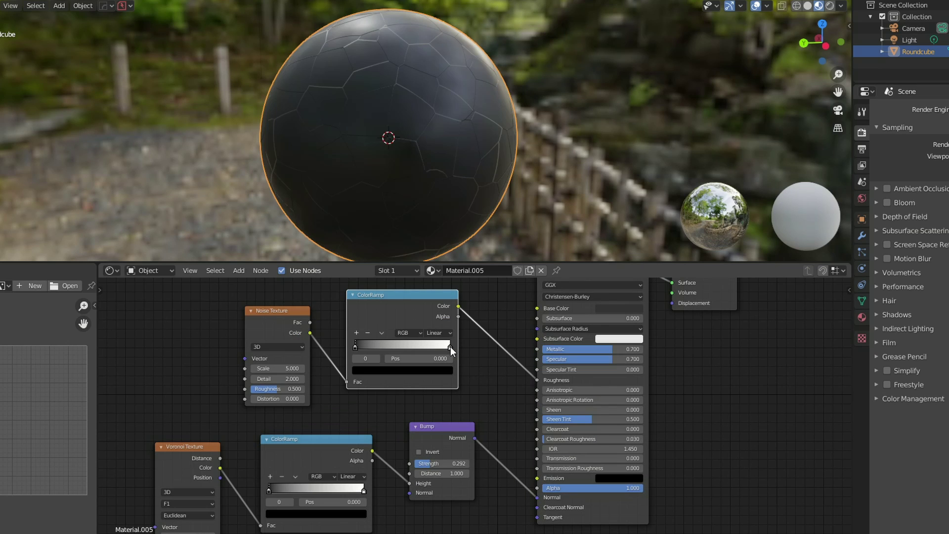
{"action": "mouse_move", "coordinate": [449, 346]}
{"action": "left_mouse_down"}
{"action": "mouse_move", "coordinate": [390, 351]}
{"action": "mouse_move", "coordinate": [416, 346]}
{"action": "left_mouse_up"}
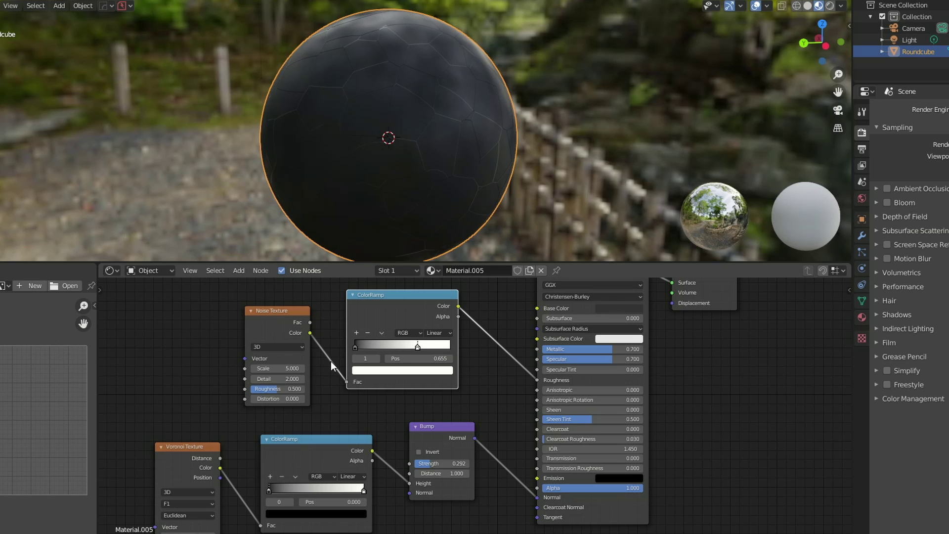
- Set the noise to Scale 27, Detail 9, Roughness 0.7, and move the ramp's black stop to 0.355
{"action": "left_click", "coordinate": [278, 367]}
{"action": "type", "text": "27"}
{"action": "key", "text": "Return"}
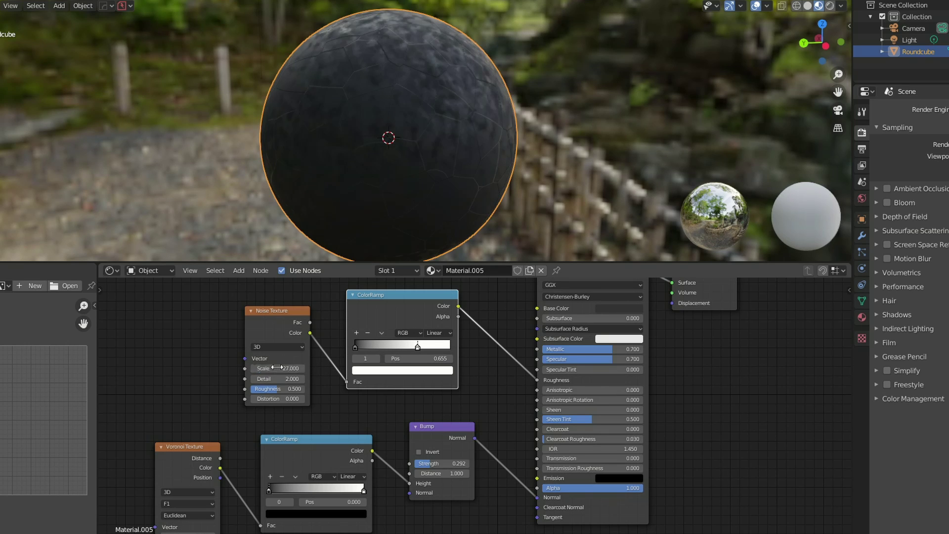
{"action": "scroll", "coordinate": [514, 159], "scroll_direction": "up", "scroll_amount": 4}
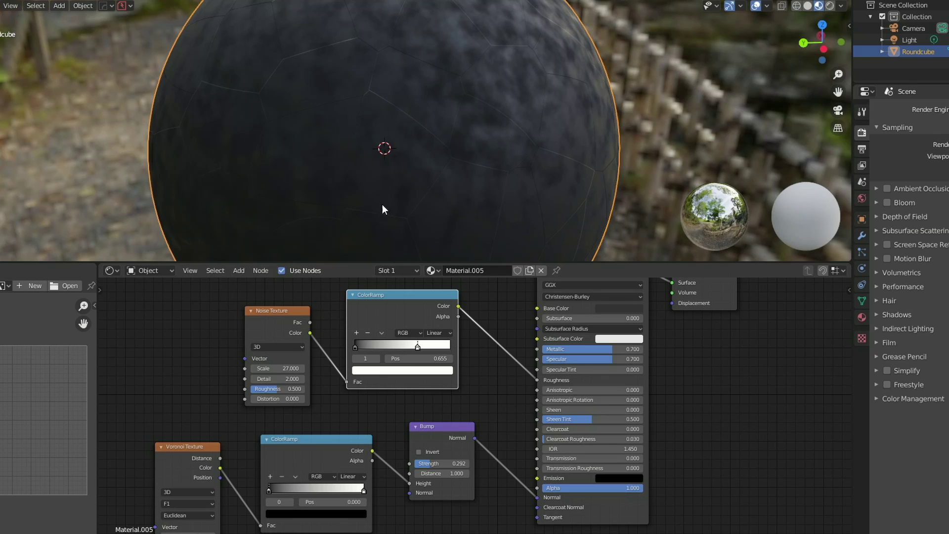
{"action": "left_click", "coordinate": [253, 379]}
{"action": "key", "text": "BackSpace"}
{"action": "type", "text": "9"}
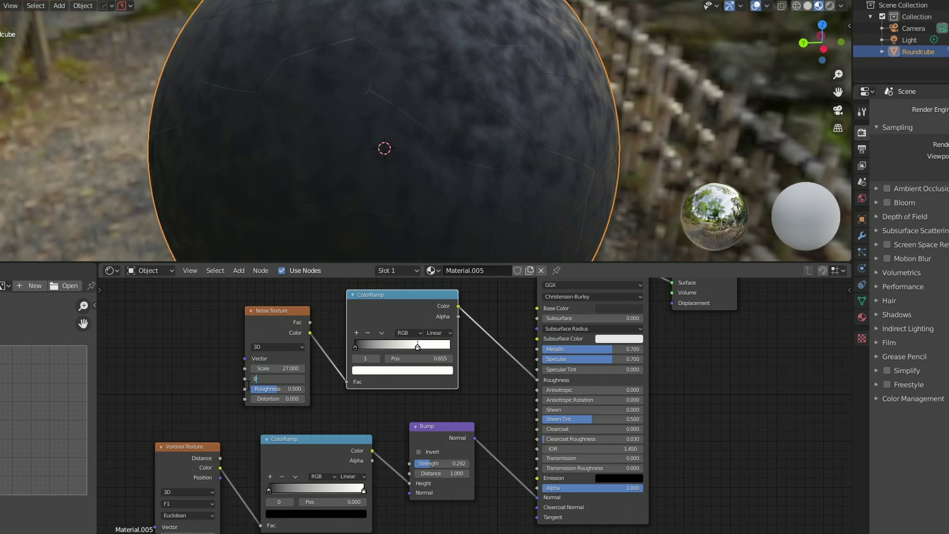
{"action": "key", "text": "Return"}
{"action": "left_click_drag", "start_coordinate": [252, 389], "coordinate": [264, 388]}
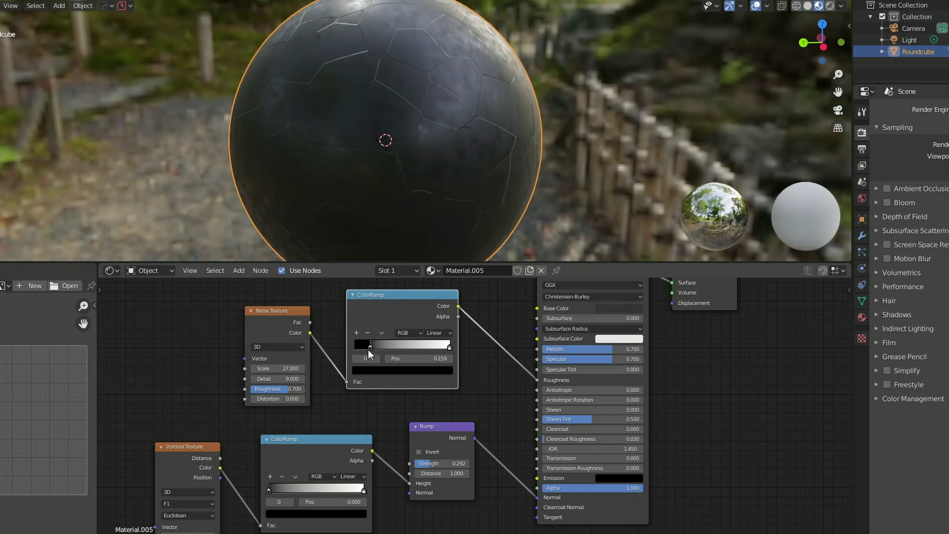
{"action": "left_click_drag", "start_coordinate": [362, 352], "coordinate": [389, 348]}
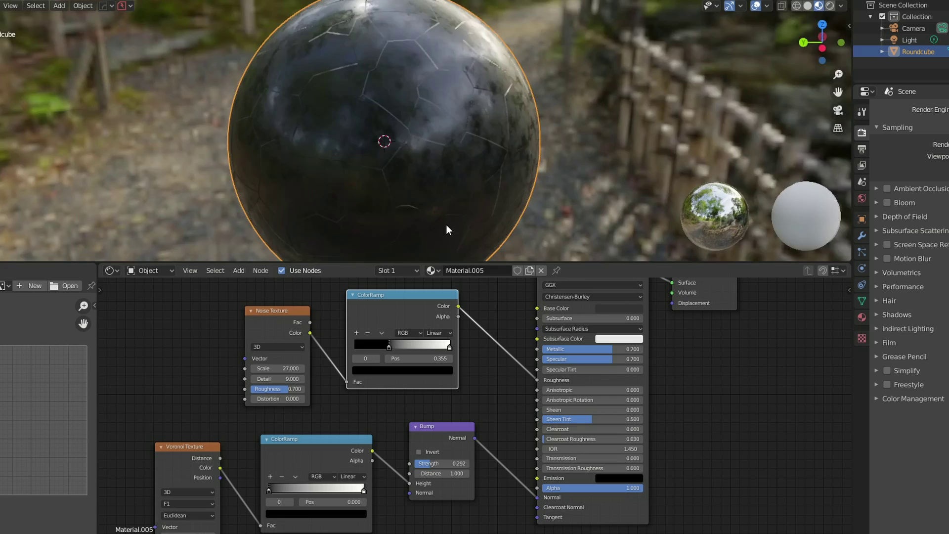
{"action": "middle_click_drag", "start_coordinate": [445, 225], "coordinate": [461, 156]}
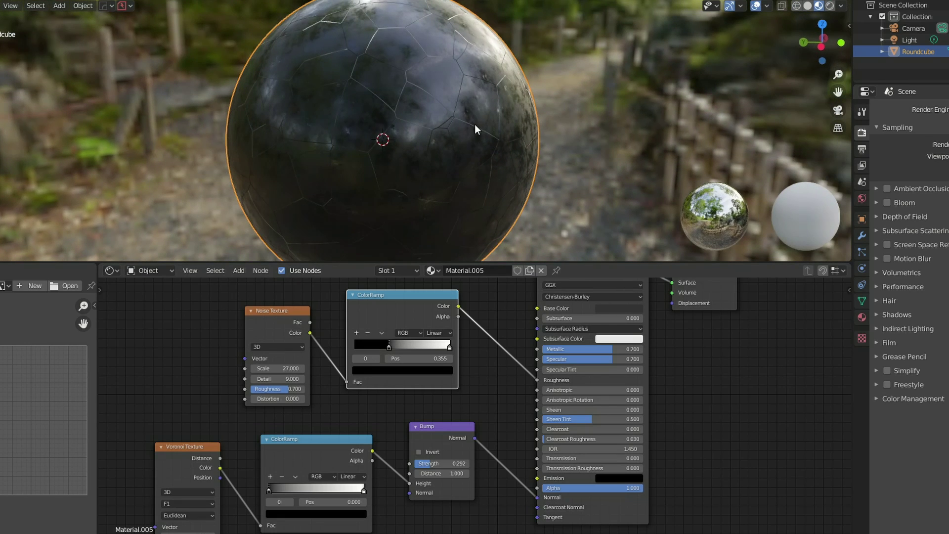
- Duplicate the roughness ColorRamp, link the copy to Metallic, and set its middle stop to 0.545
{"action": "scroll", "coordinate": [491, 444], "scroll_direction": "down", "scroll_amount": 3}
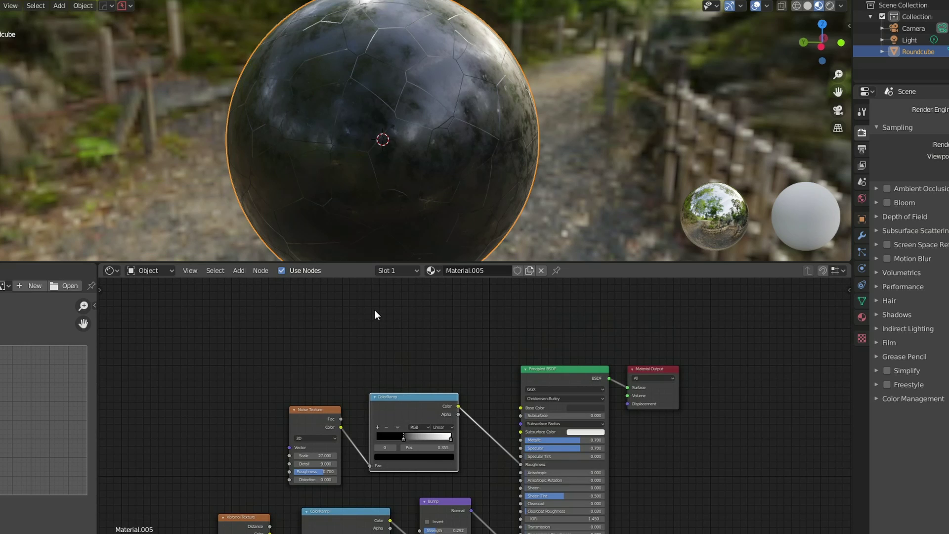
{"action": "key", "text": "shift+d"}
{"action": "left_click", "coordinate": [388, 302]}
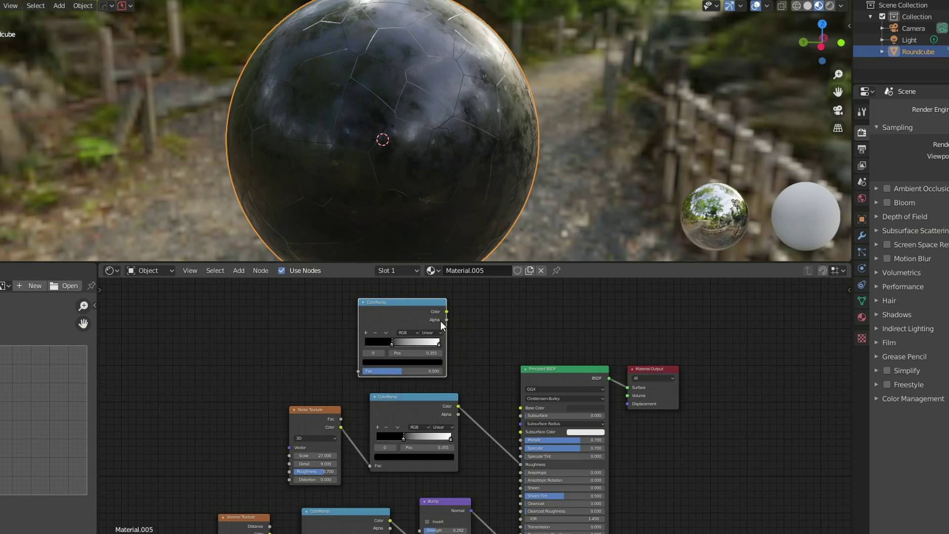
{"action": "left_click_drag", "start_coordinate": [447, 311], "coordinate": [519, 437]}
{"action": "left_click_drag", "start_coordinate": [443, 346], "coordinate": [411, 346]}
{"action": "mouse_move", "coordinate": [480, 230]}
{"action": "middle_mouse_down"}
{"action": "mouse_move", "coordinate": [439, 232]}
{"action": "mouse_move", "coordinate": [479, 219]}
{"action": "middle_mouse_up"}
{"action": "scroll", "coordinate": [500, 420], "scroll_direction": "down", "scroll_amount": 1}
{"action": "middle_click_drag", "start_coordinate": [499, 420], "coordinate": [588, 339]}
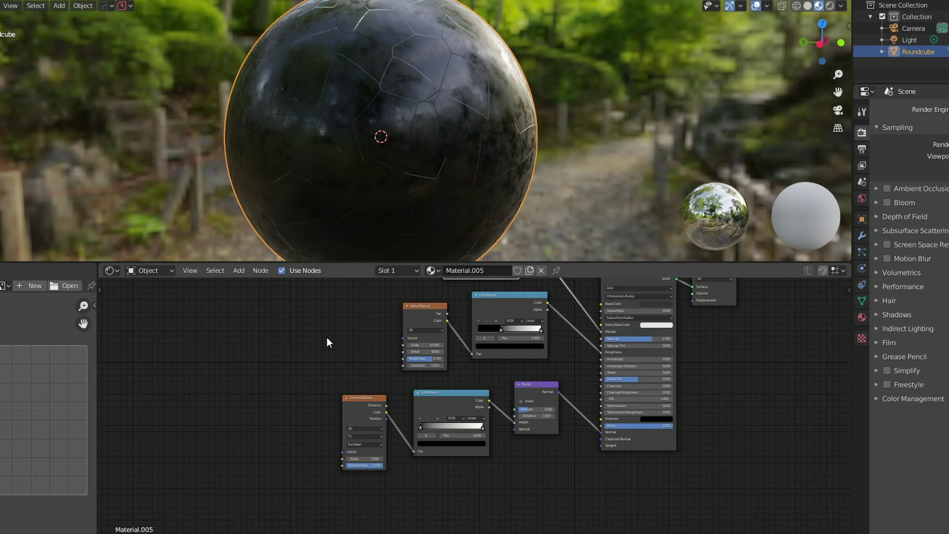
- Add a second Noise Texture at Scale 5 and link its Color into the Voronoi Vector input
{"action": "key", "text": "Home"}
{"action": "key", "text": "shift+a"}
{"action": "type", "text": "noise"}
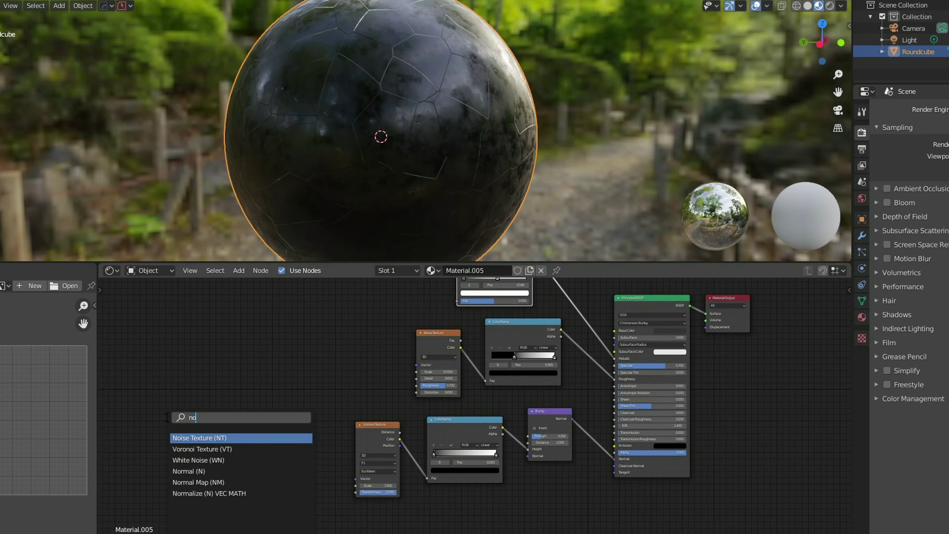
{"action": "key", "text": "Return"}
{"action": "left_click", "coordinate": [229, 391]}
{"action": "scroll", "coordinate": [286, 413], "scroll_direction": "up", "scroll_amount": 2}
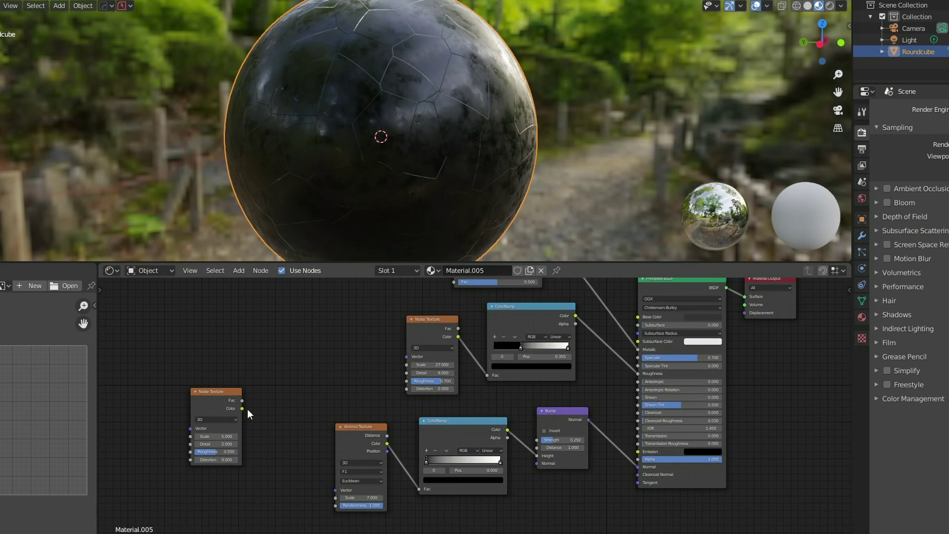
{"action": "left_click_drag", "start_coordinate": [241, 408], "coordinate": [336, 490]}
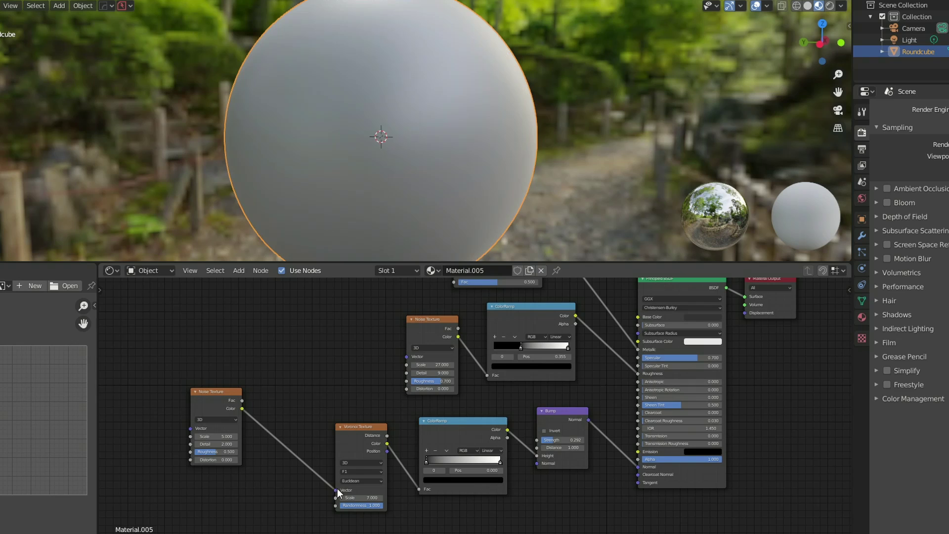
{"action": "middle_click_drag", "start_coordinate": [287, 408], "coordinate": [345, 420]}
{"action": "left_click", "coordinate": [294, 437]}
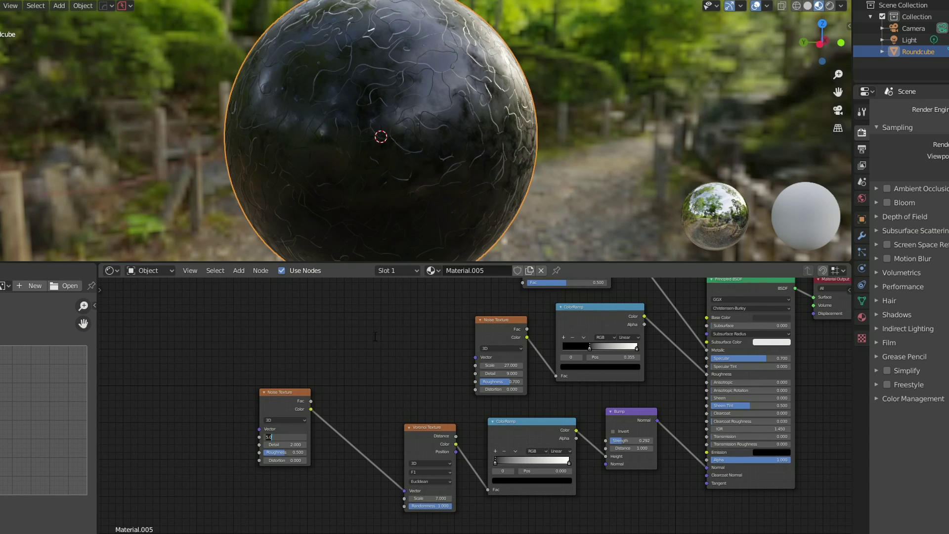
{"action": "key", "text": "Return"}
{"action": "middle_click_drag", "start_coordinate": [377, 348], "coordinate": [510, 364]}
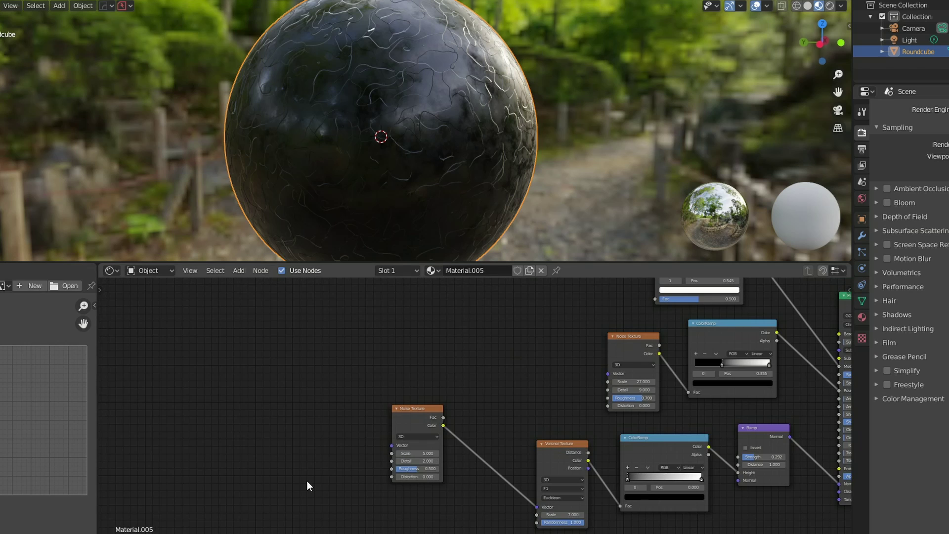
- Add a Texture Coordinate node and a Mapping node at the left of the graph
{"action": "left_click", "coordinate": [234, 276]}
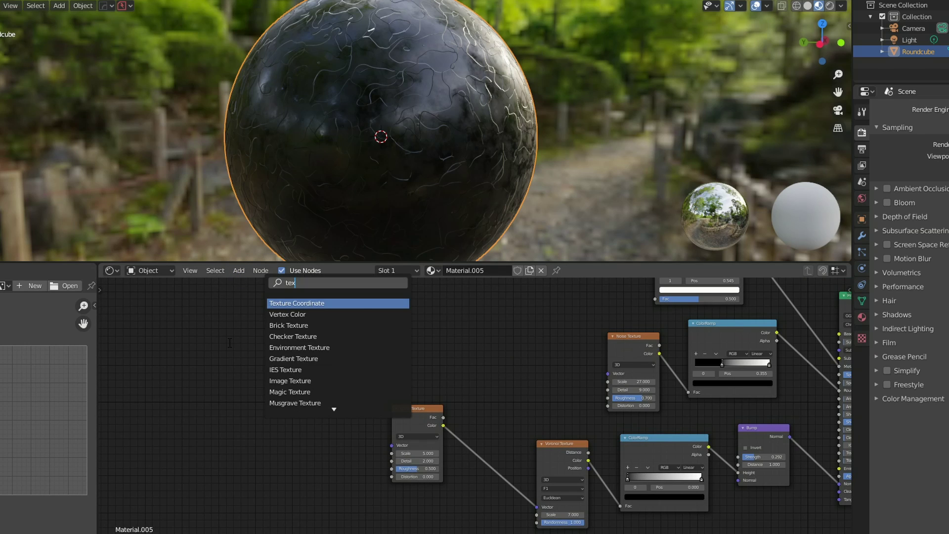
{"action": "key", "text": "Return"}
{"action": "left_click", "coordinate": [155, 476]}
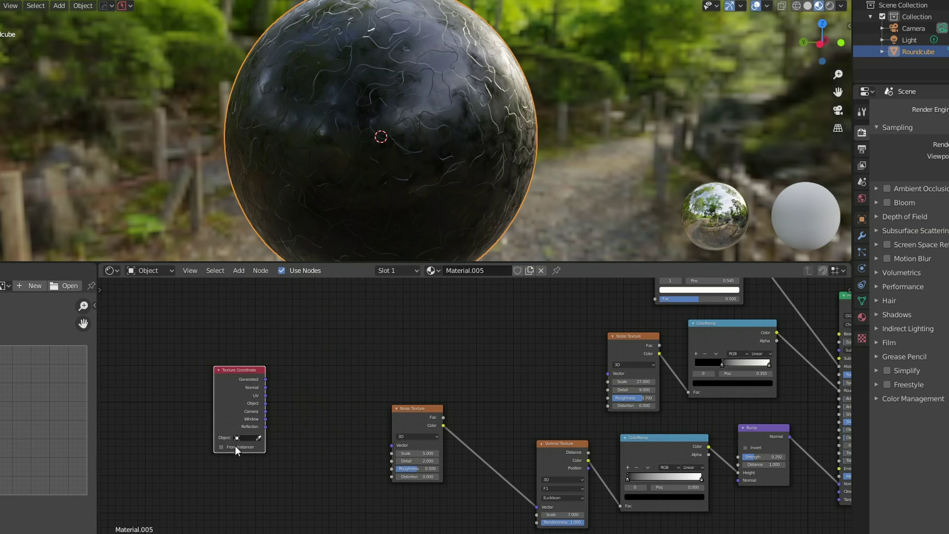
{"action": "key", "text": "shift+a"}
{"action": "type", "text": "map"}
{"action": "key", "text": "Down"}
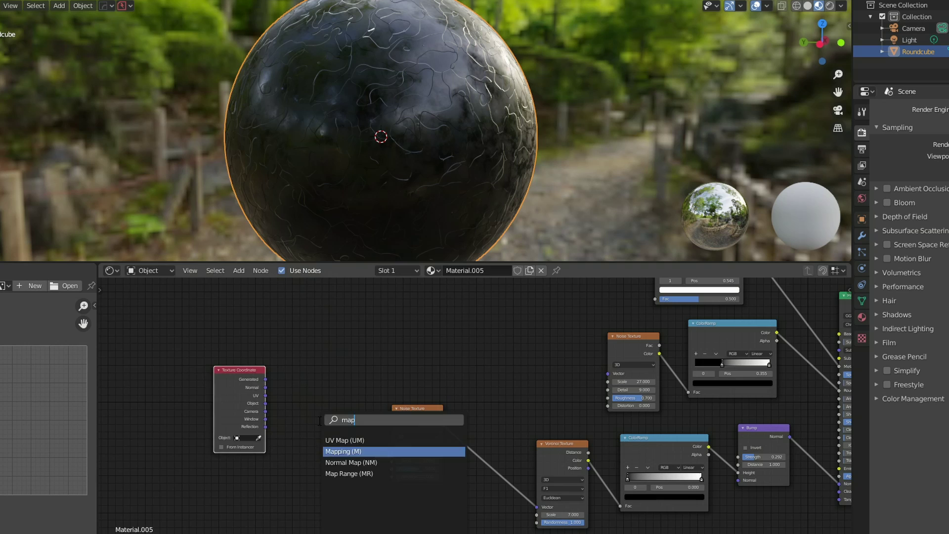
{"action": "key", "text": "Return"}
{"action": "left_click", "coordinate": [238, 406]}
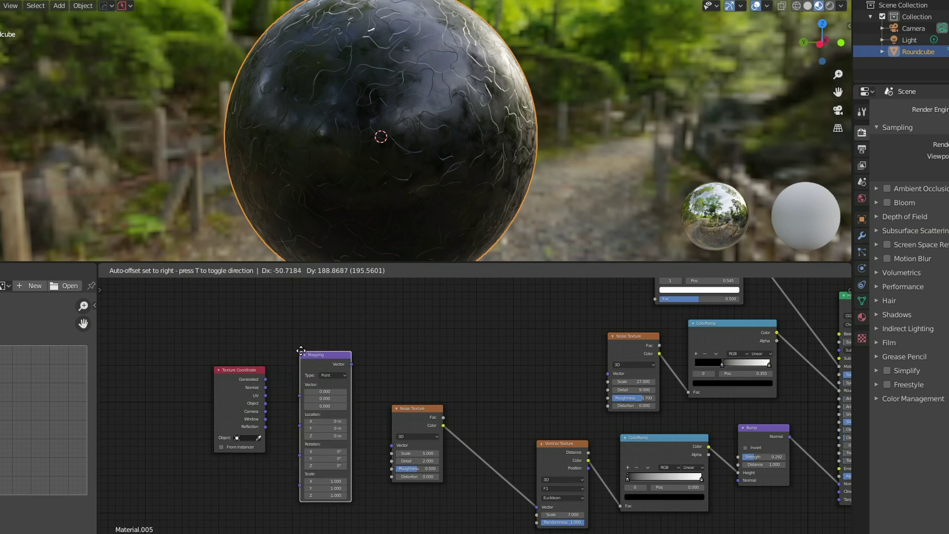
- Link Texture Coordinate Object into Mapping, and Mapping into the Noise Texture Vector
{"action": "left_click", "coordinate": [262, 406]}
{"action": "left_click_drag", "start_coordinate": [309, 392], "coordinate": [309, 392]}
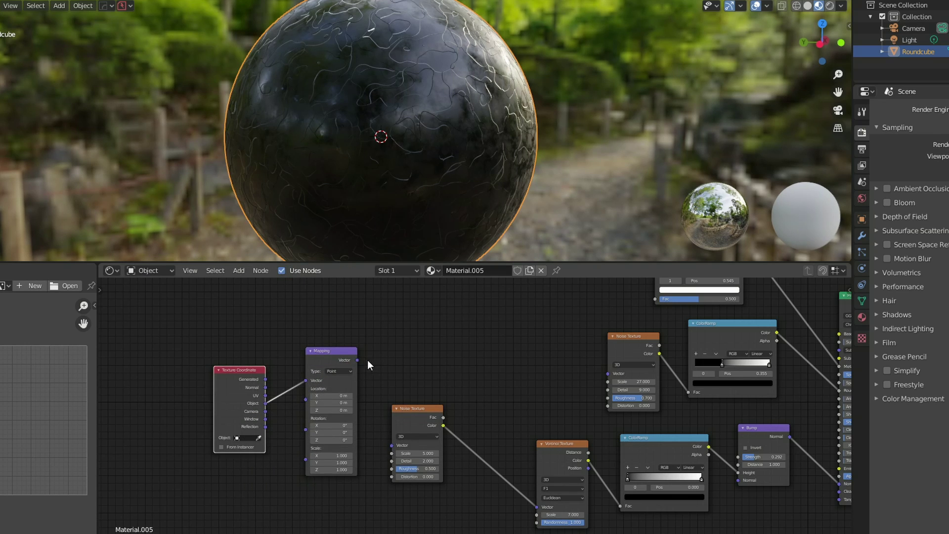
{"action": "left_click_drag", "start_coordinate": [357, 360], "coordinate": [393, 449]}
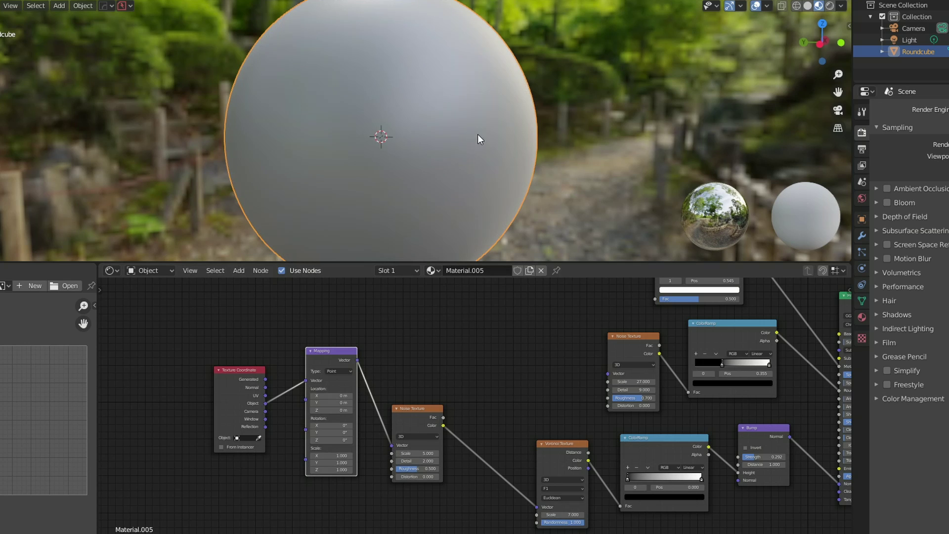
{"action": "scroll", "coordinate": [484, 143], "scroll_direction": "up", "scroll_amount": 3}
{"action": "scroll", "coordinate": [497, 160], "scroll_direction": "down", "scroll_amount": 2}
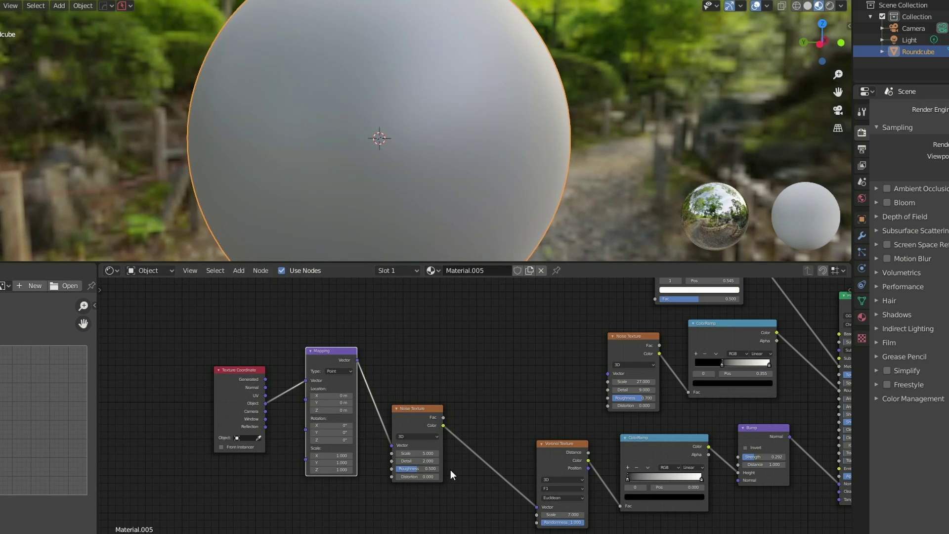
- Set the warping Noise Texture to Scale 9, Detail 11 and Roughness 0.742
{"action": "middle_click_drag", "start_coordinate": [452, 94], "coordinate": [550, 201]}
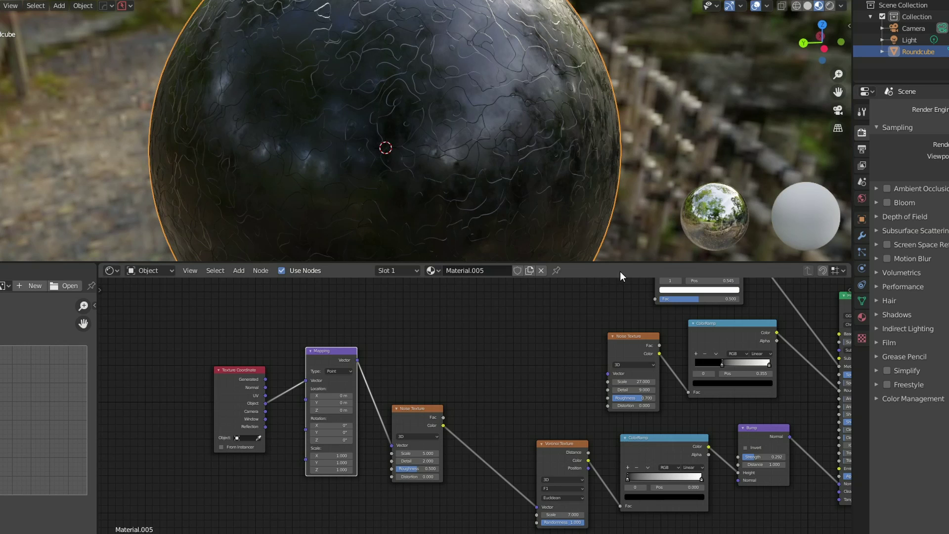
{"action": "scroll", "coordinate": [511, 396], "scroll_direction": "up", "scroll_amount": 3}
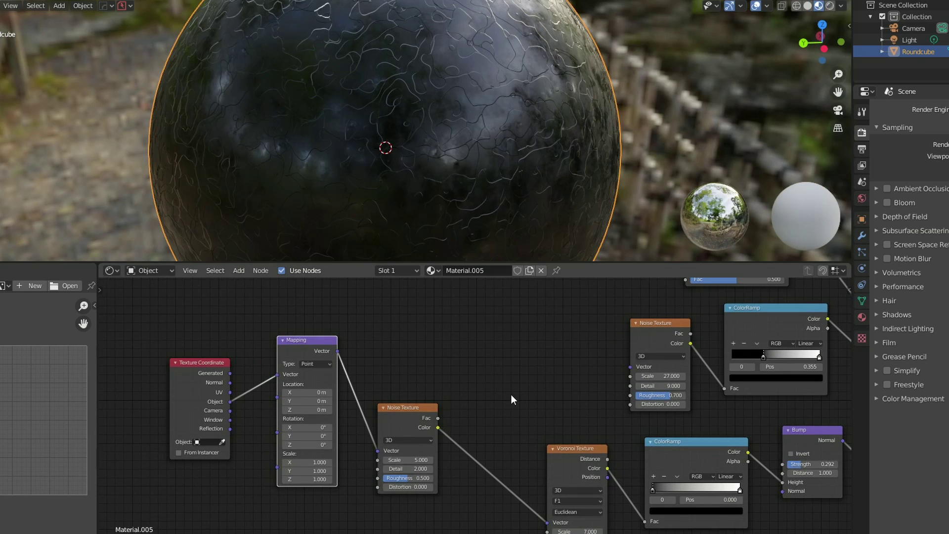
{"action": "left_click", "coordinate": [405, 460]}
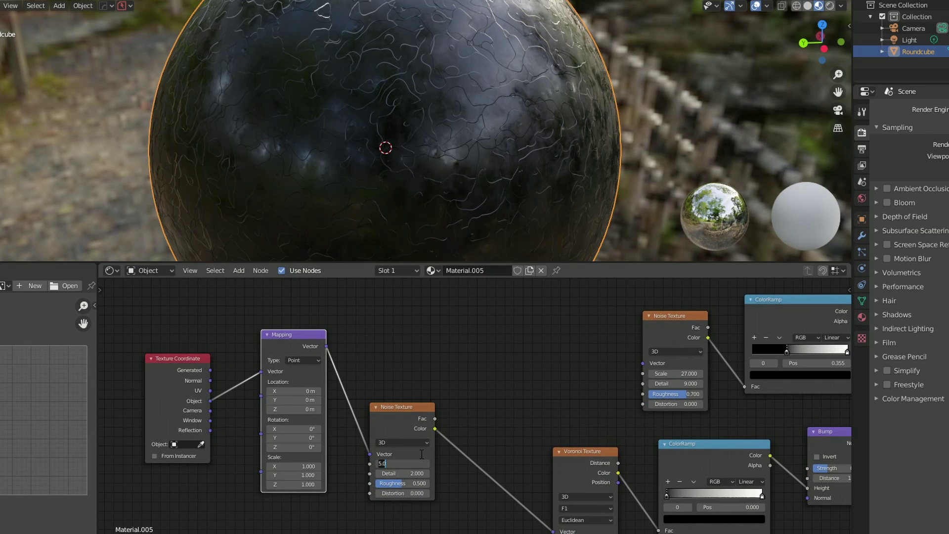
{"action": "type", "text": "9"}
{"action": "key", "text": "Return"}
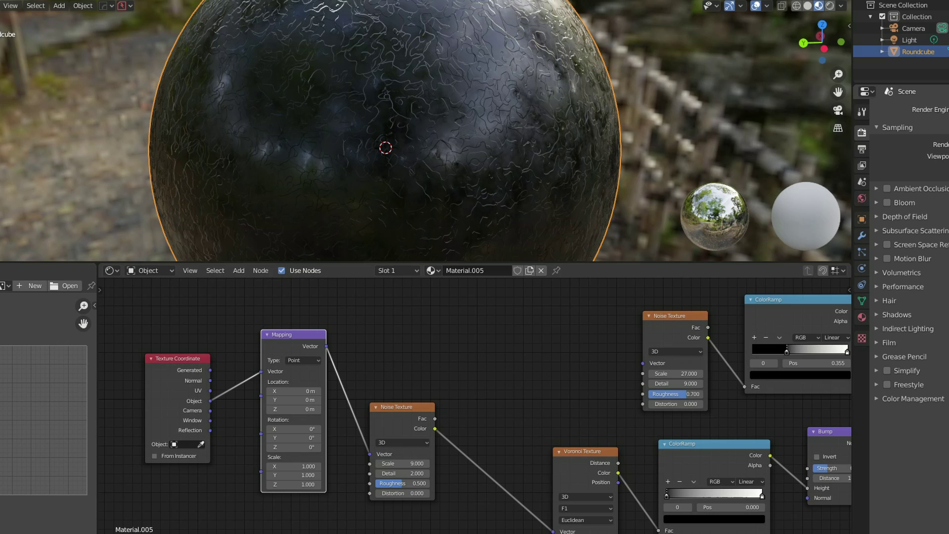
{"action": "left_click", "coordinate": [415, 474]}
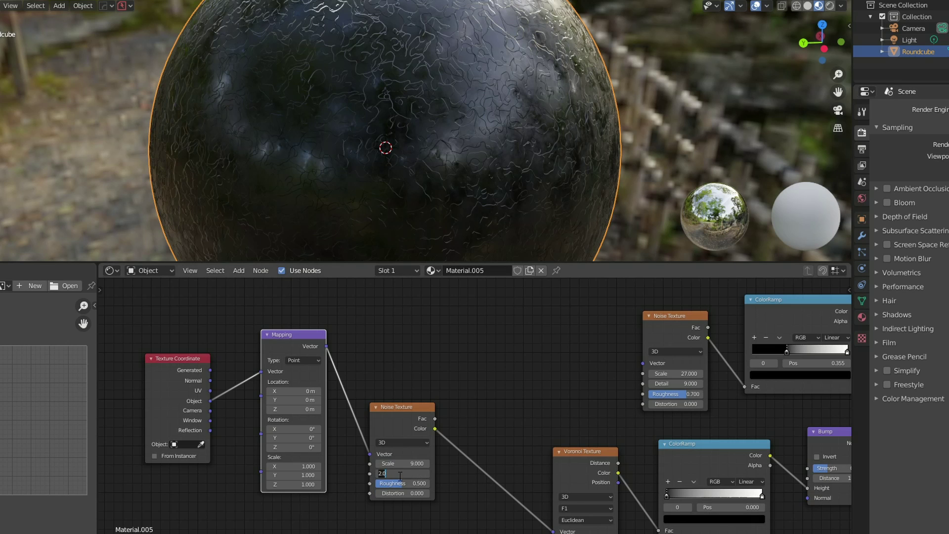
{"action": "type", "text": "11"}
{"action": "key", "text": "Return"}
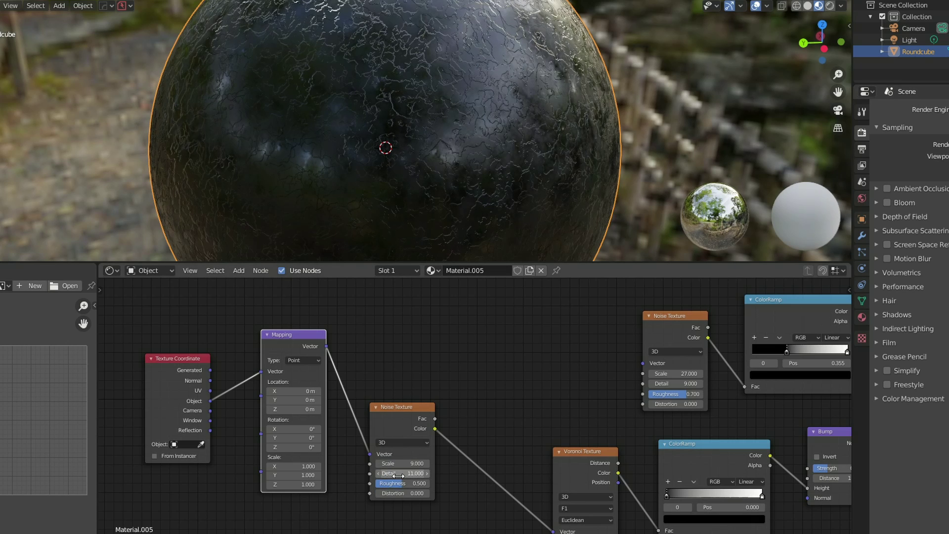
{"action": "left_click_drag", "start_coordinate": [408, 482], "coordinate": [419, 483]}
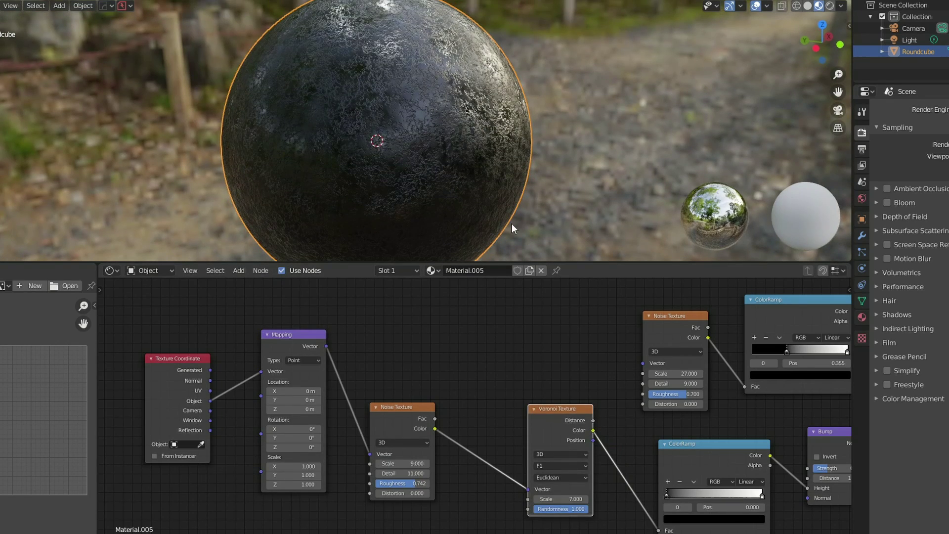
{"action": "scroll", "coordinate": [755, 395], "scroll_direction": "right", "scroll_amount": 5}
{"action": "scroll", "coordinate": [755, 396], "scroll_direction": "down", "scroll_amount": 2}
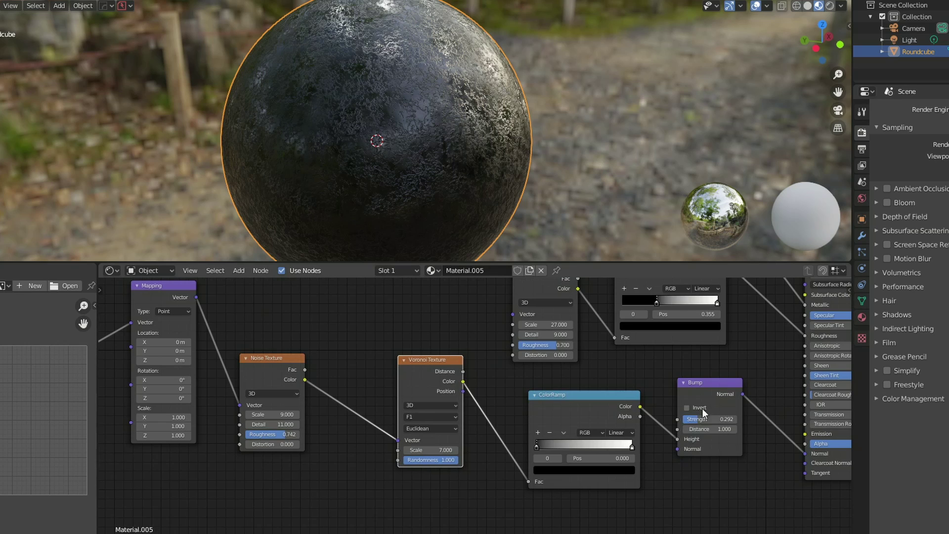
- Lower the Bump strength to 0.092 and raise the roughness noise Scale to 4.1
{"action": "left_click_drag", "start_coordinate": [712, 419], "coordinate": [702, 418]}
{"action": "mouse_move", "coordinate": [588, 247]}
{"action": "middle_mouse_down"}
{"action": "mouse_move", "coordinate": [530, 156]}
{"action": "mouse_move", "coordinate": [462, 126]}
{"action": "mouse_move", "coordinate": [516, 71]}
{"action": "mouse_move", "coordinate": [575, 82]}
{"action": "mouse_move", "coordinate": [596, 132]}
{"action": "middle_mouse_up"}
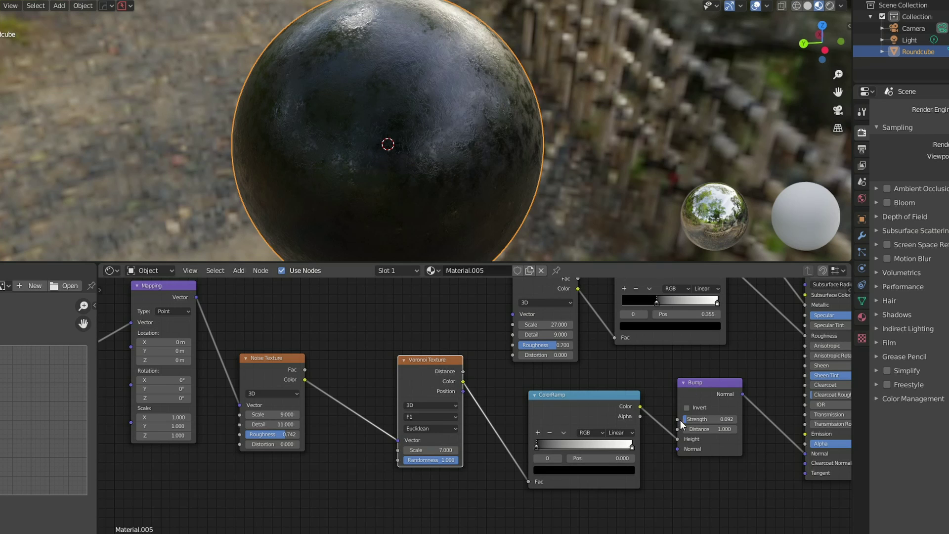
{"action": "middle_click_drag", "start_coordinate": [680, 420], "coordinate": [617, 509]}
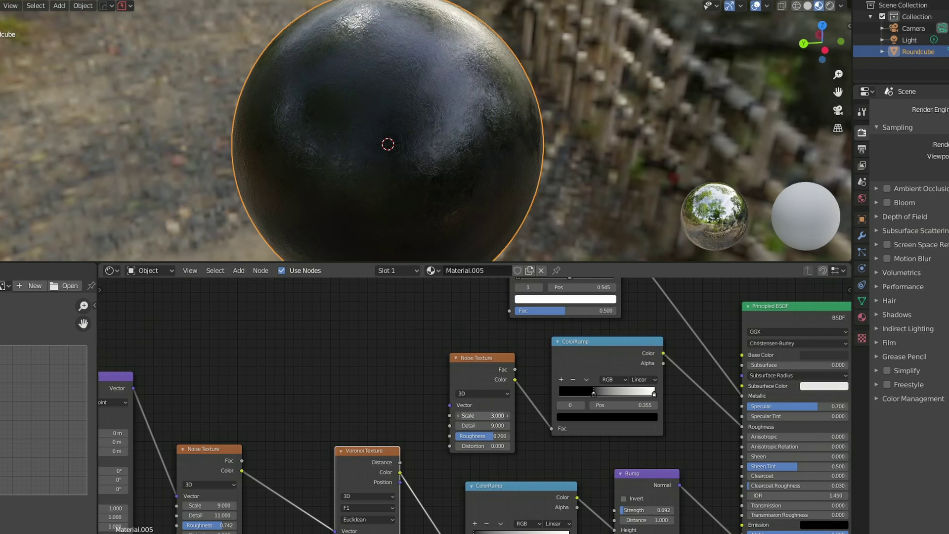
{"action": "left_click_drag", "start_coordinate": [498, 415], "coordinate": [498, 412]}
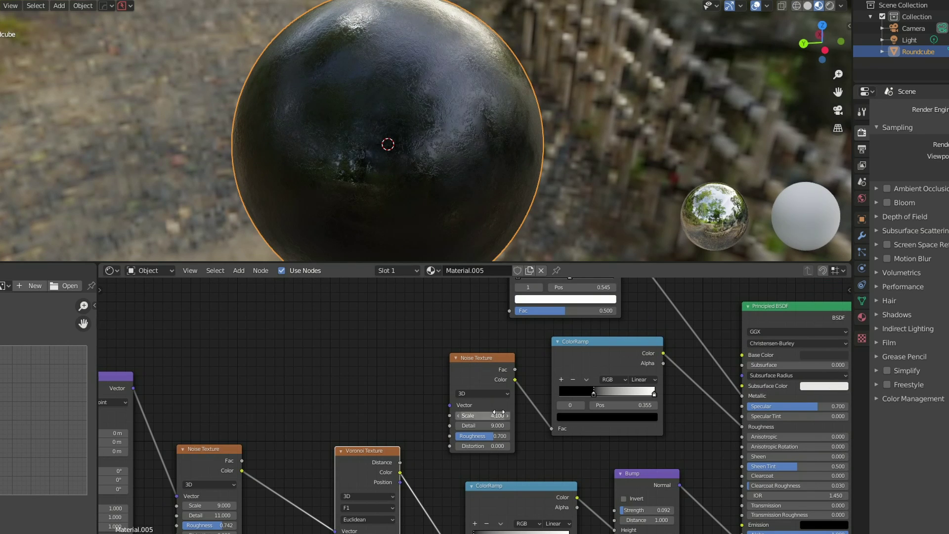
- Move the roughness ramp's black stop to 0.345 and the metallic ramp's white stop to 0.264
{"action": "left_click_drag", "start_coordinate": [594, 393], "coordinate": [576, 398]}
{"action": "middle_click_drag", "start_coordinate": [595, 214], "coordinate": [607, 188]}
{"action": "left_click_drag", "start_coordinate": [580, 393], "coordinate": [595, 395]}
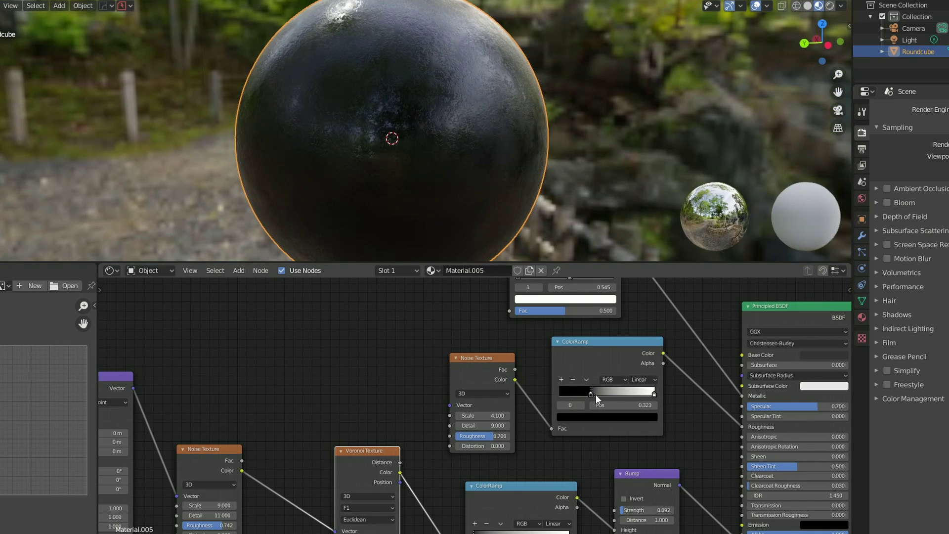
{"action": "middle_click_drag", "start_coordinate": [654, 236], "coordinate": [619, 256]}
{"action": "middle_click_drag", "start_coordinate": [591, 302], "coordinate": [555, 348]}
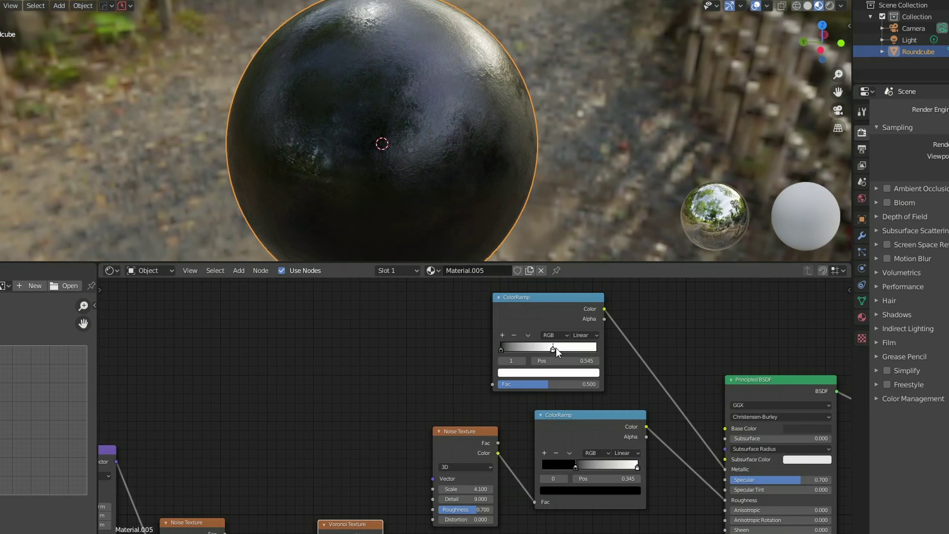
{"action": "left_click_drag", "start_coordinate": [553, 349], "coordinate": [493, 342]}
- Undo the metallic ColorRamp stop change so it runs black-to-white from 0.000, then inspect the sphere from above
{"action": "key", "text": "ctrl+z"}
{"action": "scroll", "coordinate": [502, 208], "scroll_direction": "down", "scroll_amount": 3}
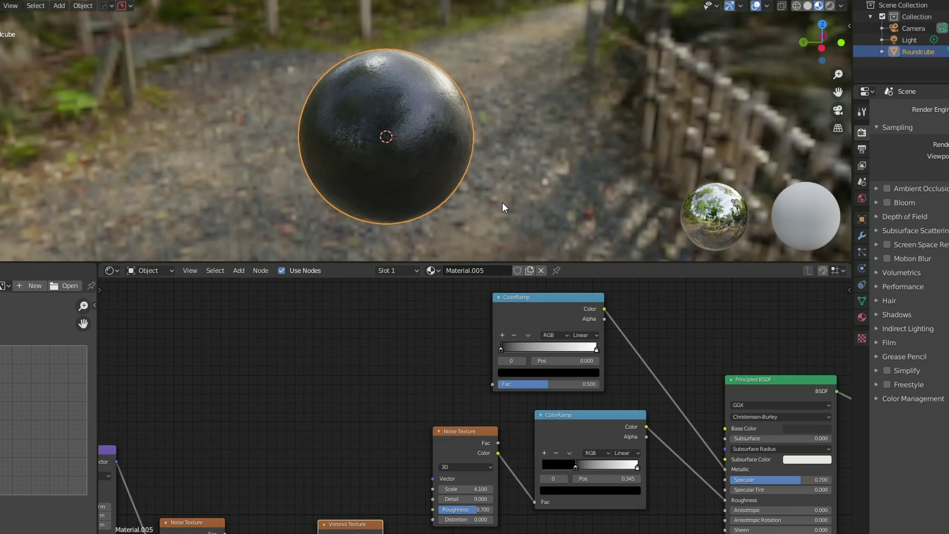
{"action": "scroll", "coordinate": [499, 199], "scroll_direction": "up", "scroll_amount": 4}
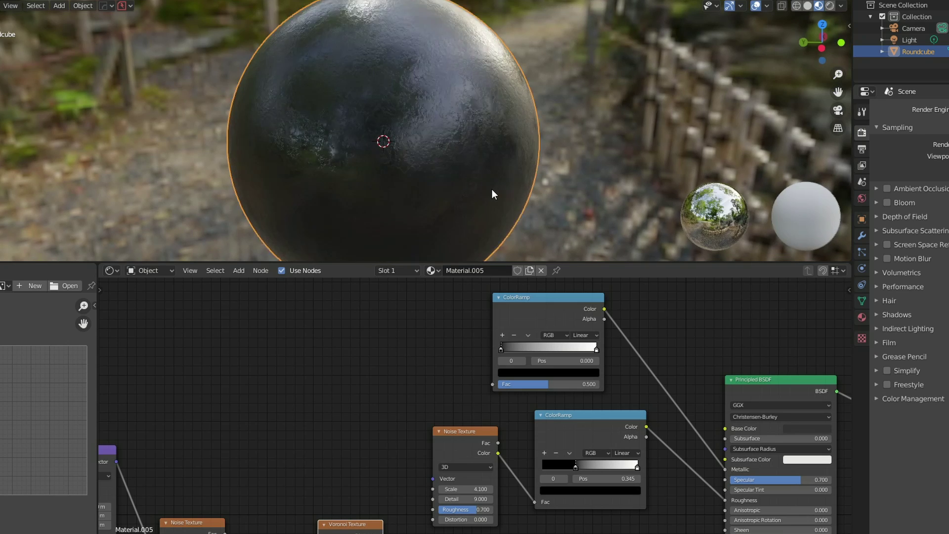
{"action": "middle_click_drag", "start_coordinate": [520, 187], "coordinate": [566, 254]}
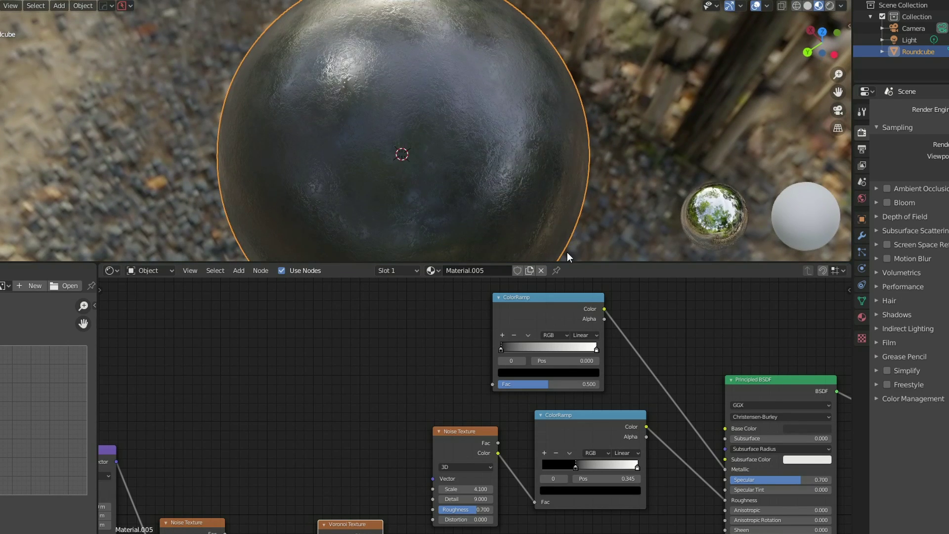